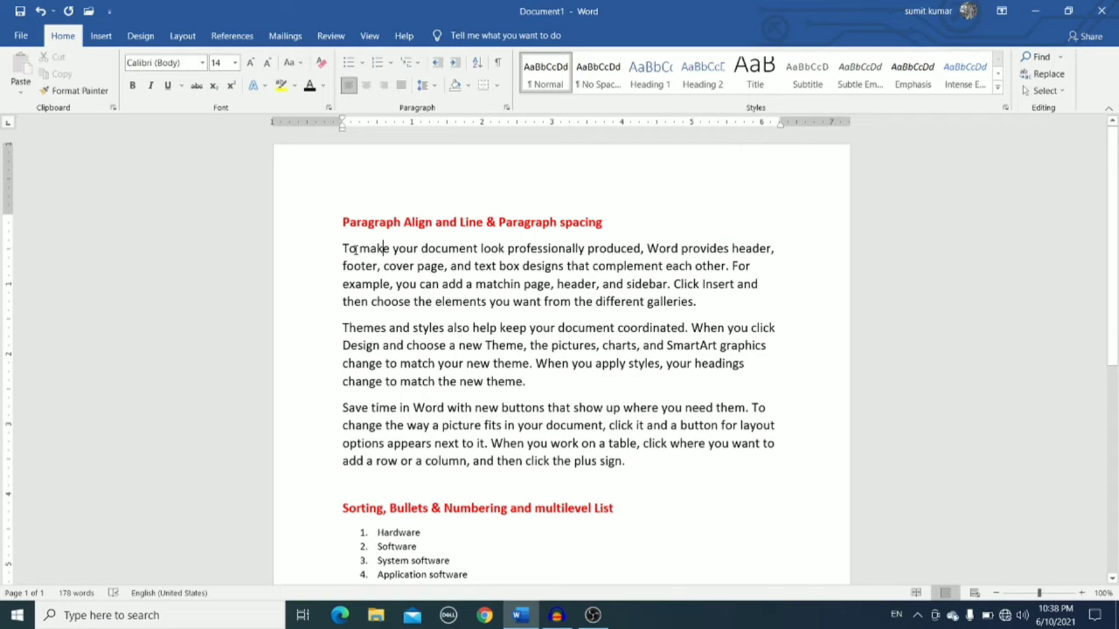
Select the first body paragraph under the red heading and justify it, then align it left.
{"action": "left_click_drag", "start_coordinate": [341, 247], "coordinate": [701, 310]}
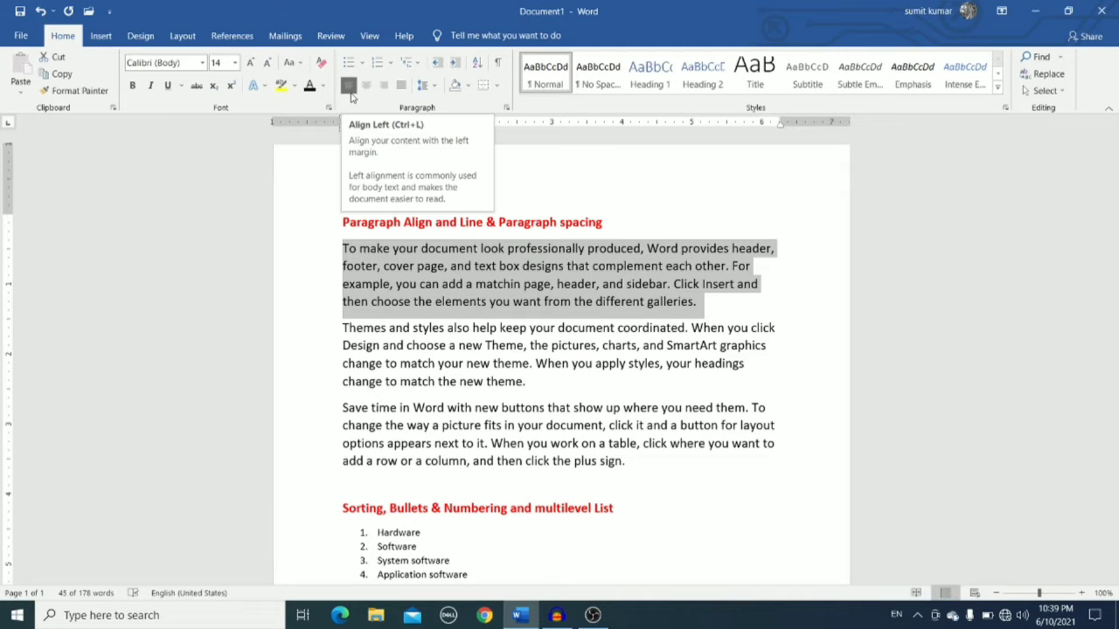
{"action": "key", "text": "ctrl+j"}
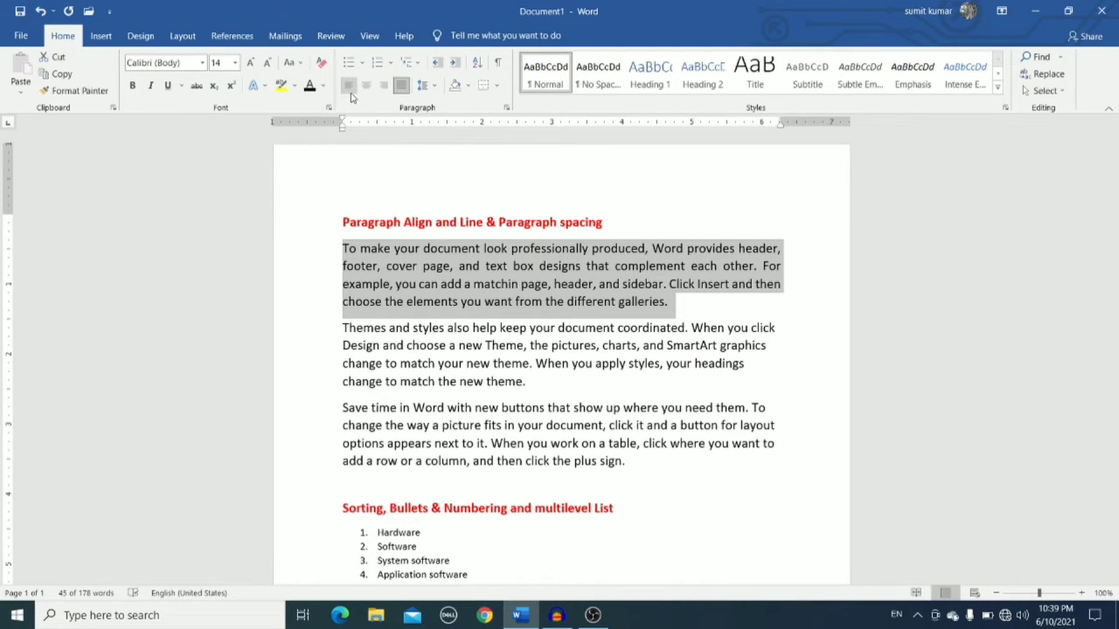
{"action": "key", "text": "ctrl+l"}
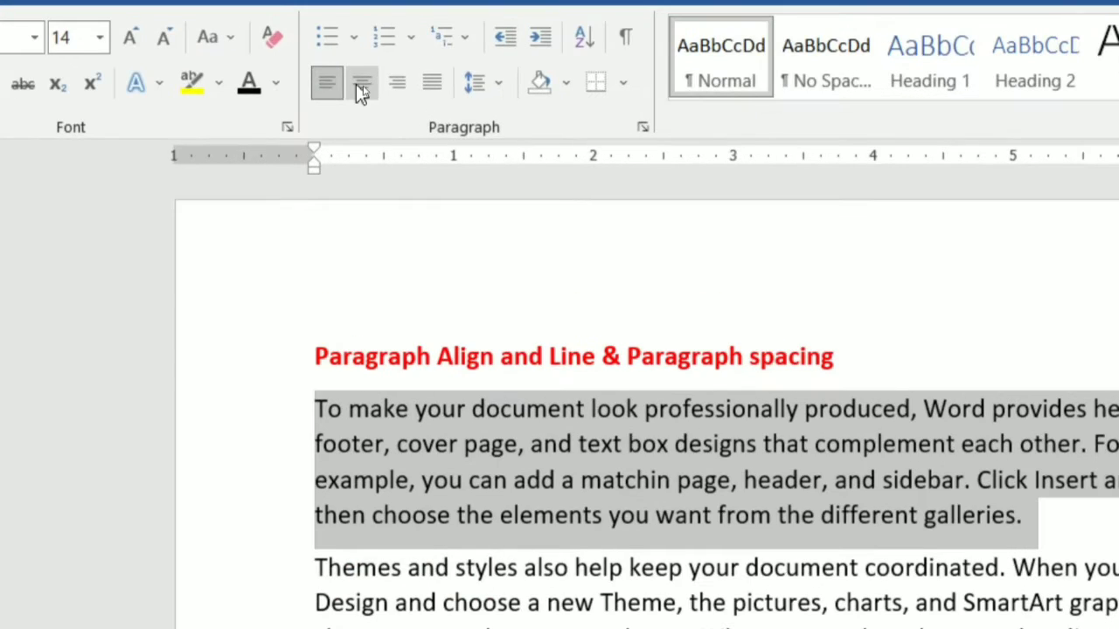
Center the first paragraph, then align it right.
{"action": "left_click", "coordinate": [363, 85]}
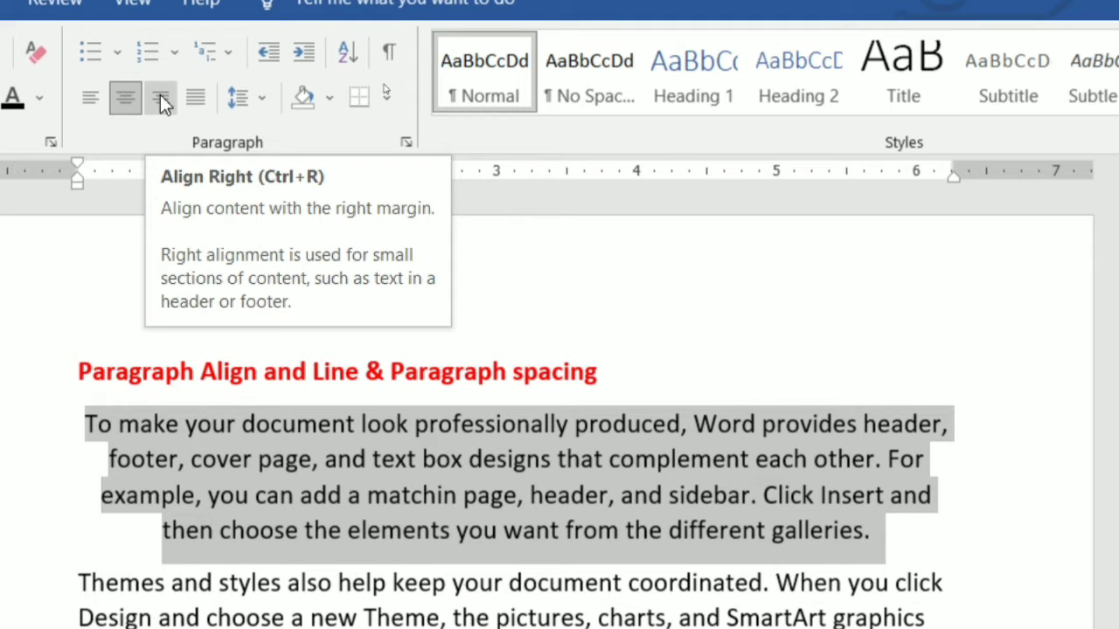
{"action": "left_click", "coordinate": [160, 98]}
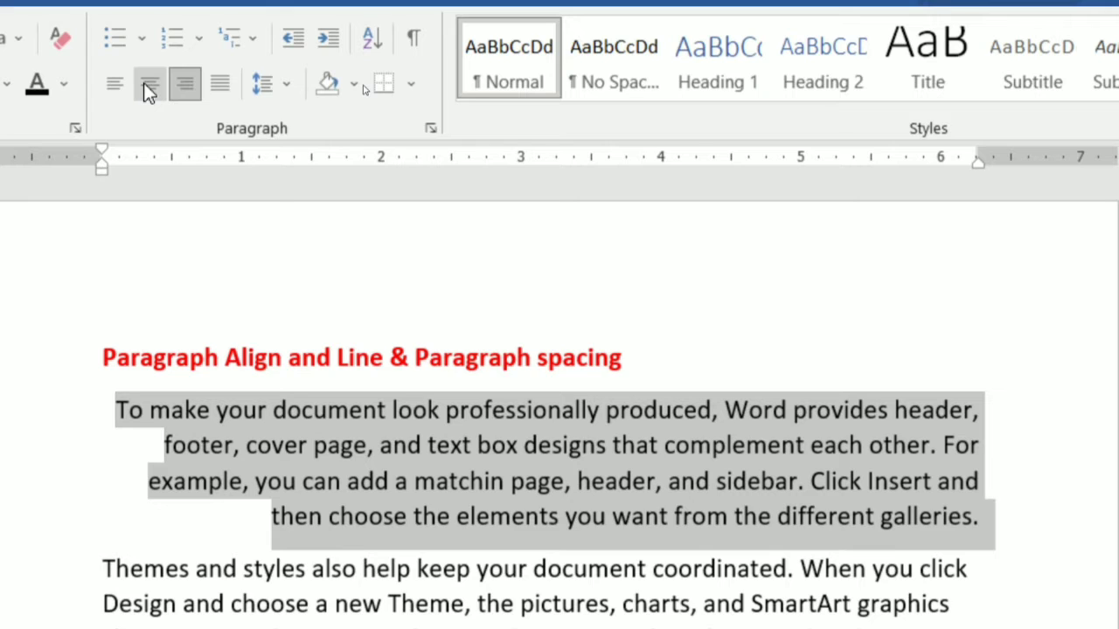
Center the first paragraph again, then justify it.
{"action": "left_click", "coordinate": [147, 88]}
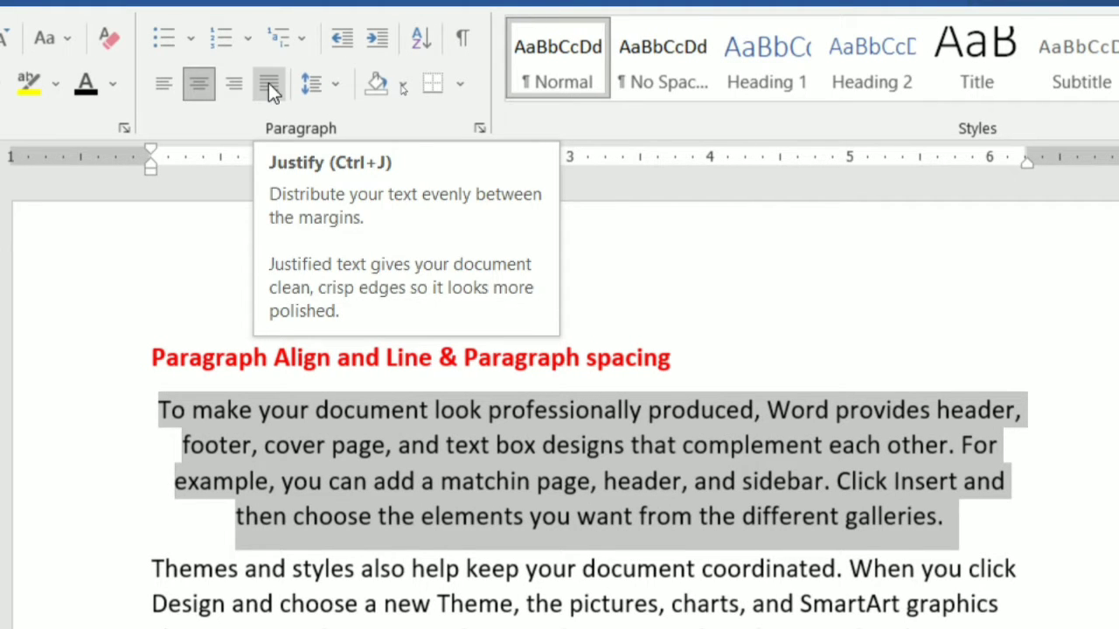
{"action": "left_click", "coordinate": [268, 83]}
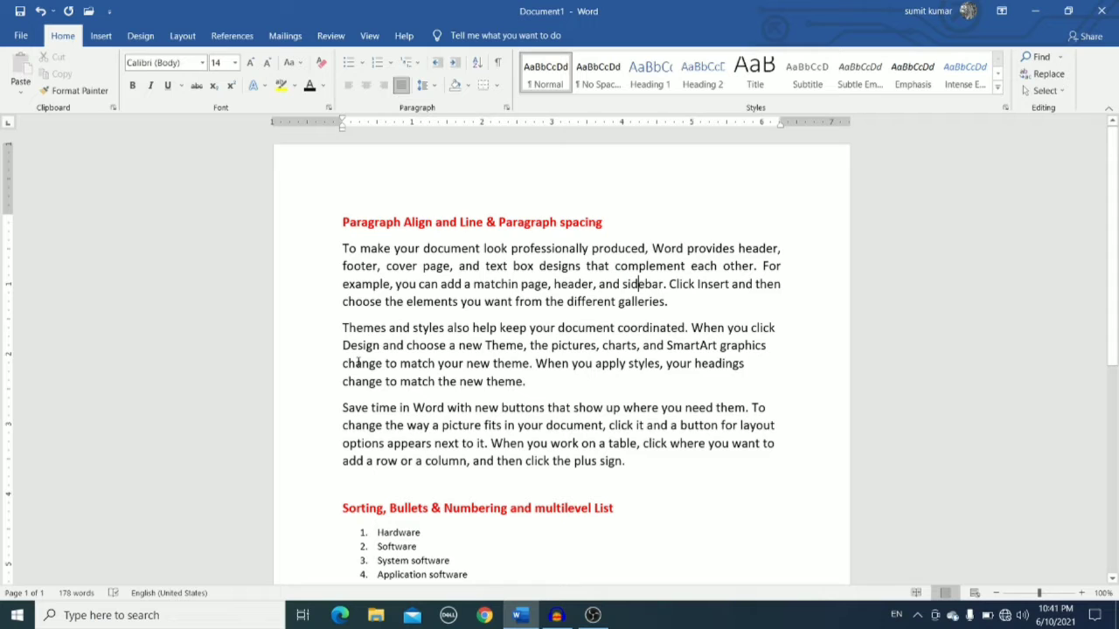
Select the first paragraph and try line spacings of 2.5, single and 3.0.
{"action": "left_click_drag", "start_coordinate": [343, 248], "coordinate": [673, 303]}
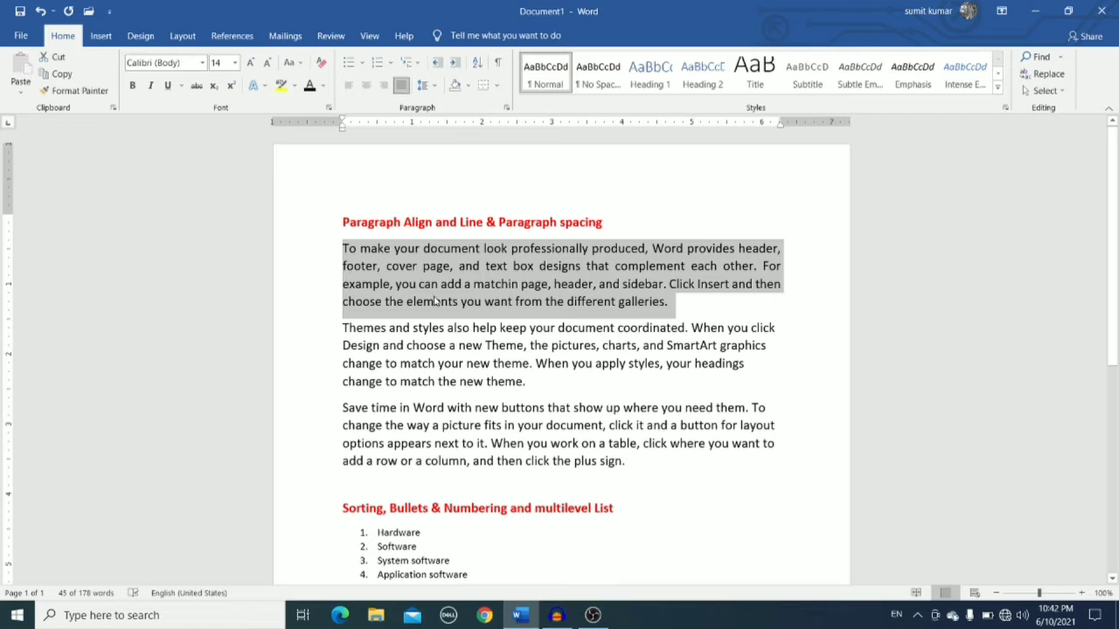
{"action": "left_click", "coordinate": [431, 87]}
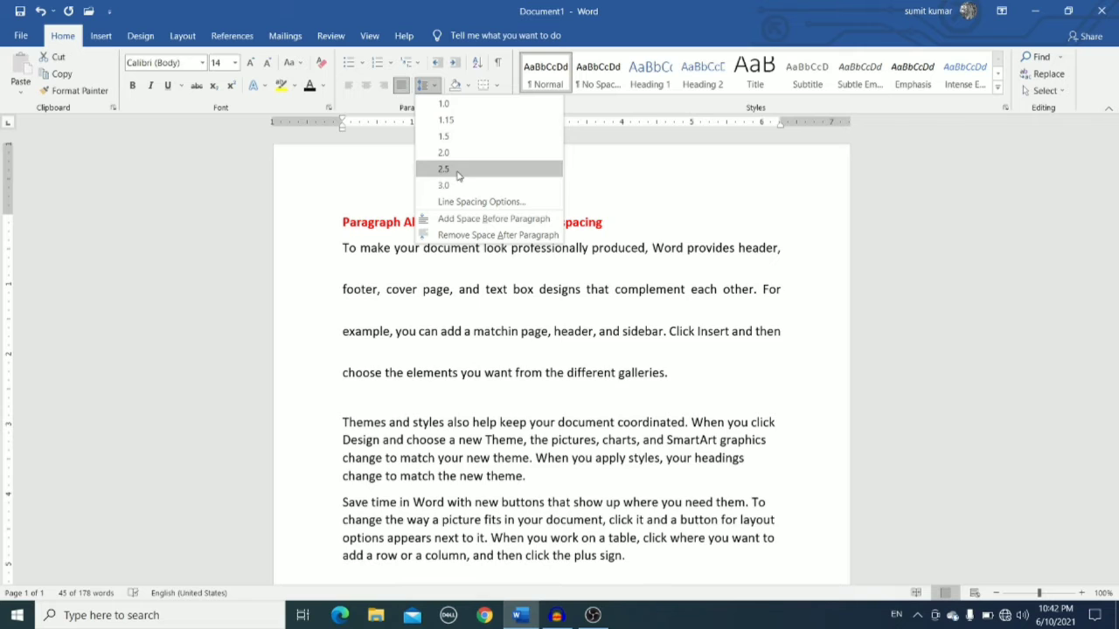
{"action": "left_click", "coordinate": [457, 171]}
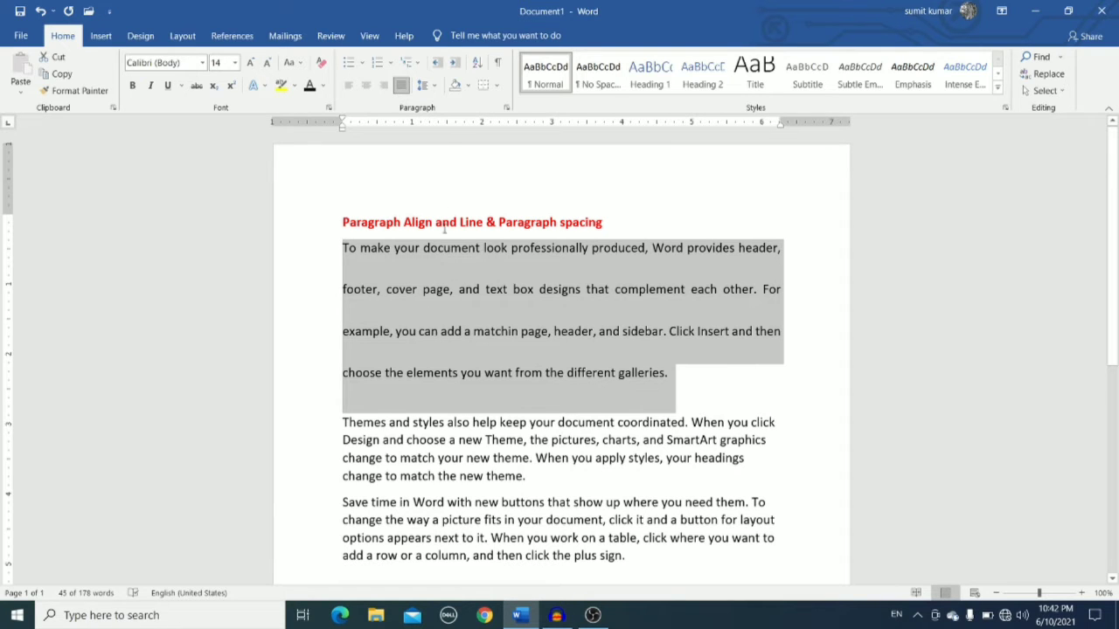
{"action": "key", "text": "ctrl+1"}
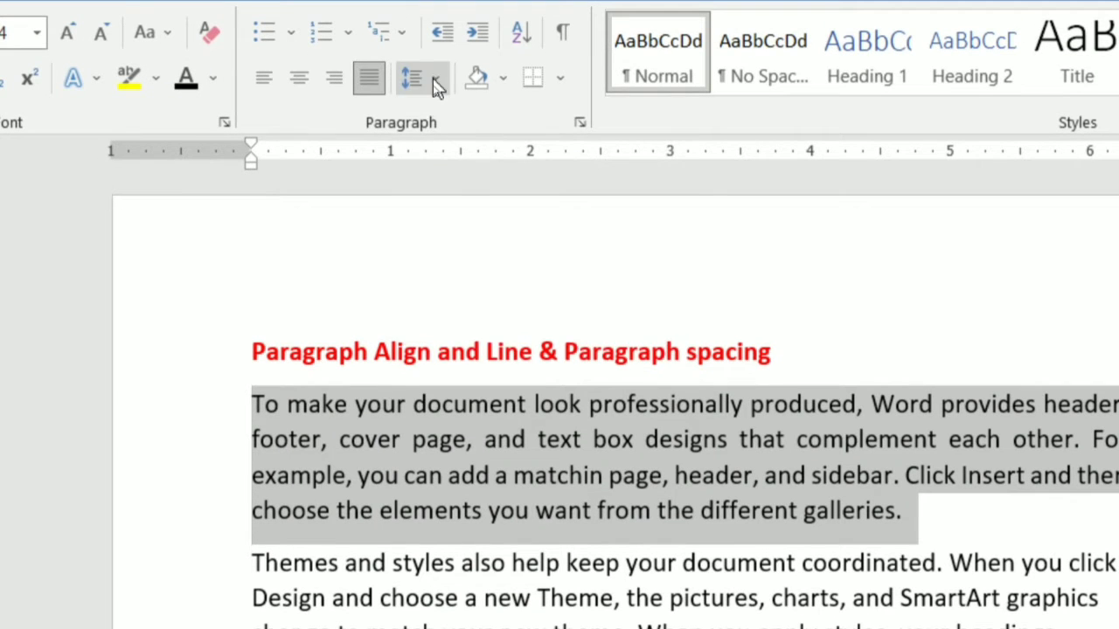
{"action": "left_click", "coordinate": [432, 65]}
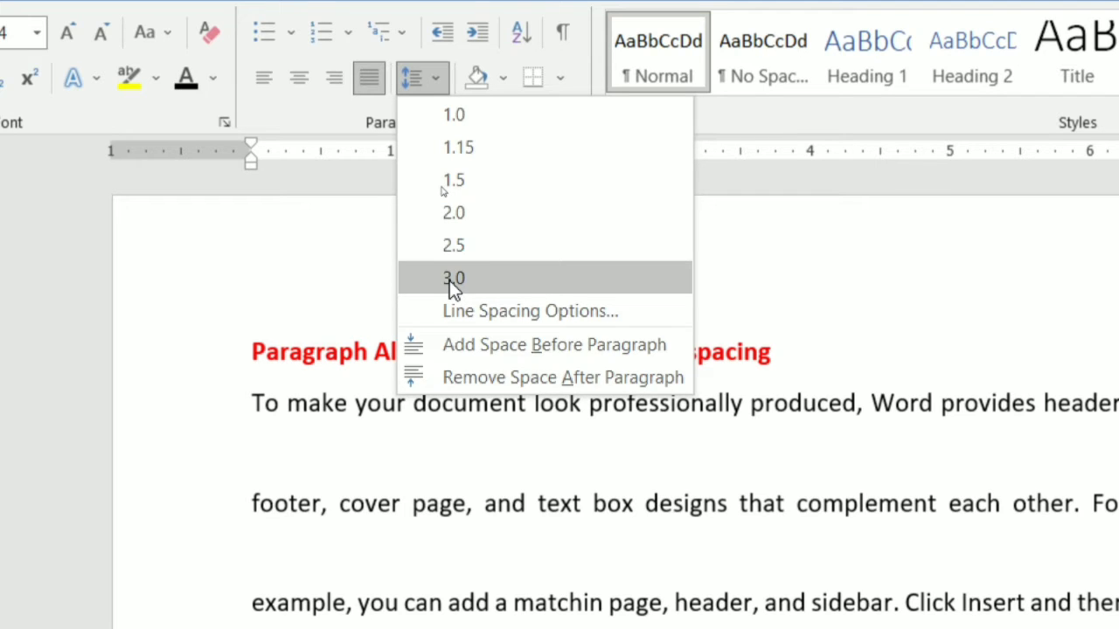
{"action": "left_click", "coordinate": [452, 280]}
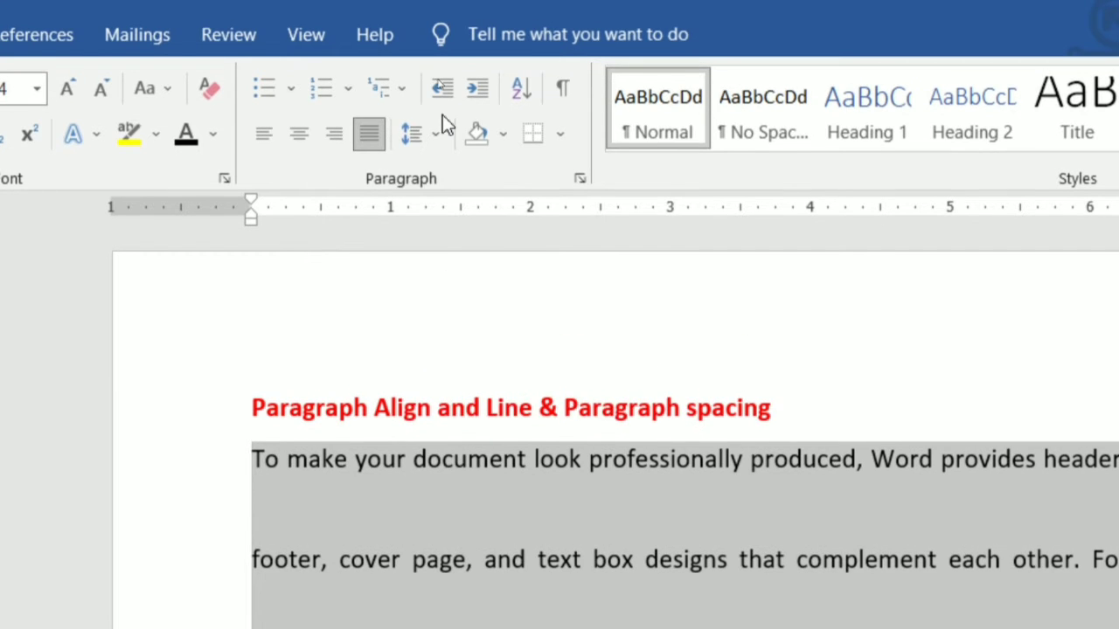
Open the Line Spacing Options paragraph dialog, move it aside, and close it.
{"action": "left_click", "coordinate": [440, 82]}
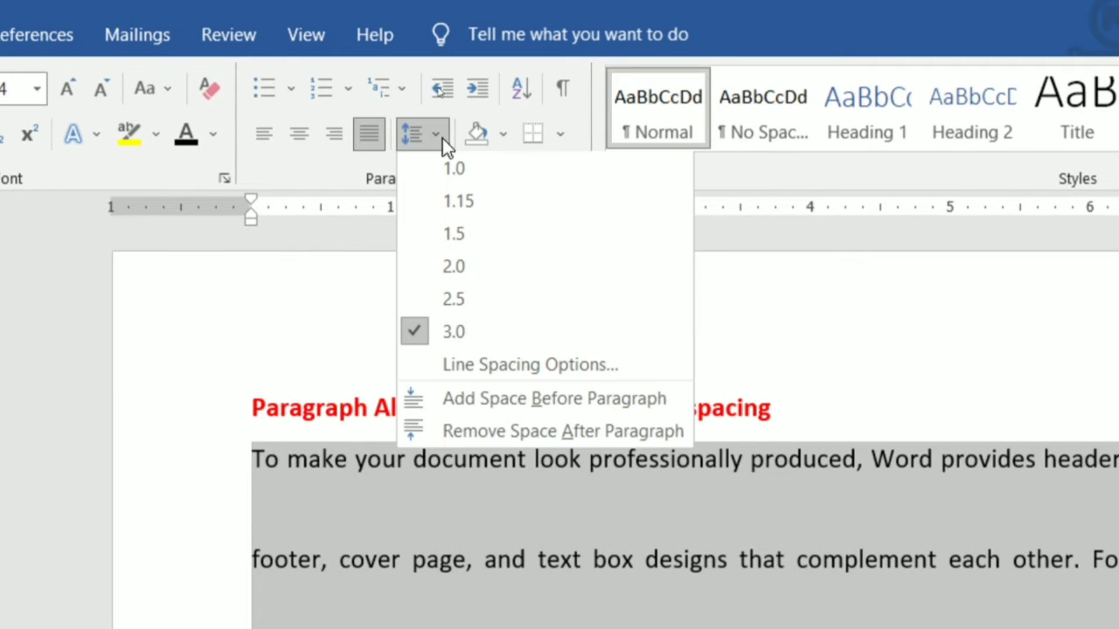
{"action": "left_click", "coordinate": [506, 368]}
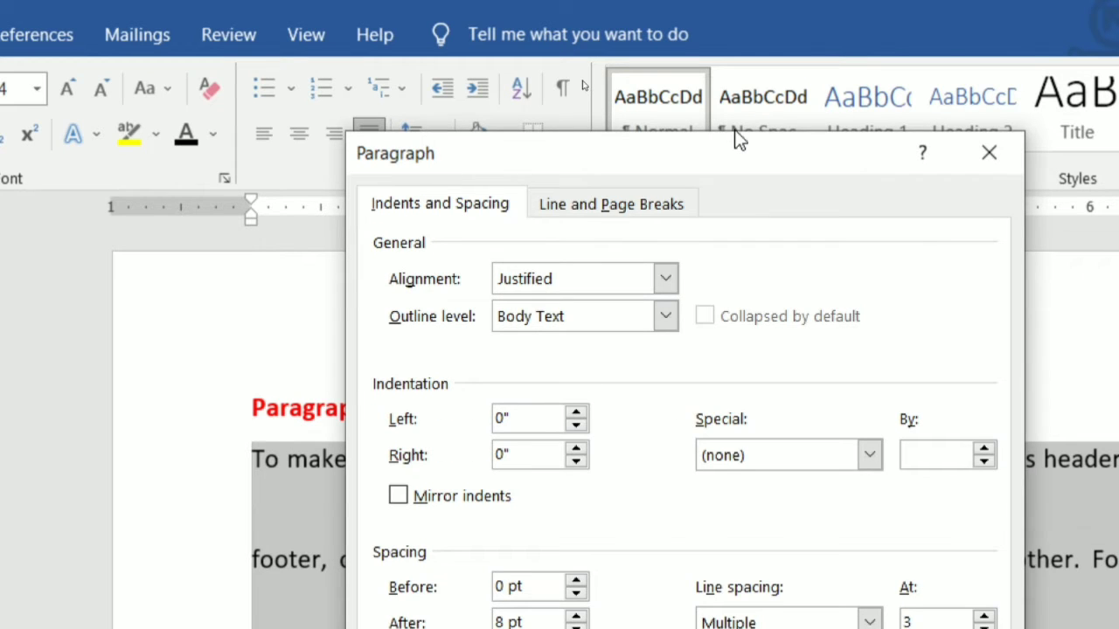
{"action": "left_click_drag", "start_coordinate": [734, 133], "coordinate": [645, 58]}
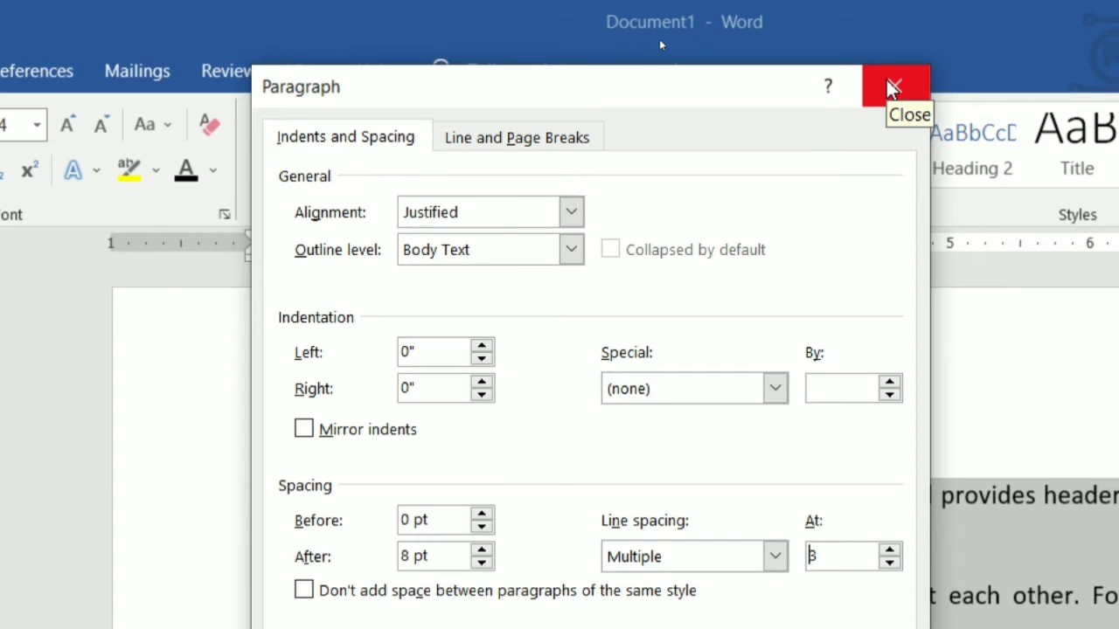
{"action": "left_click", "coordinate": [890, 84]}
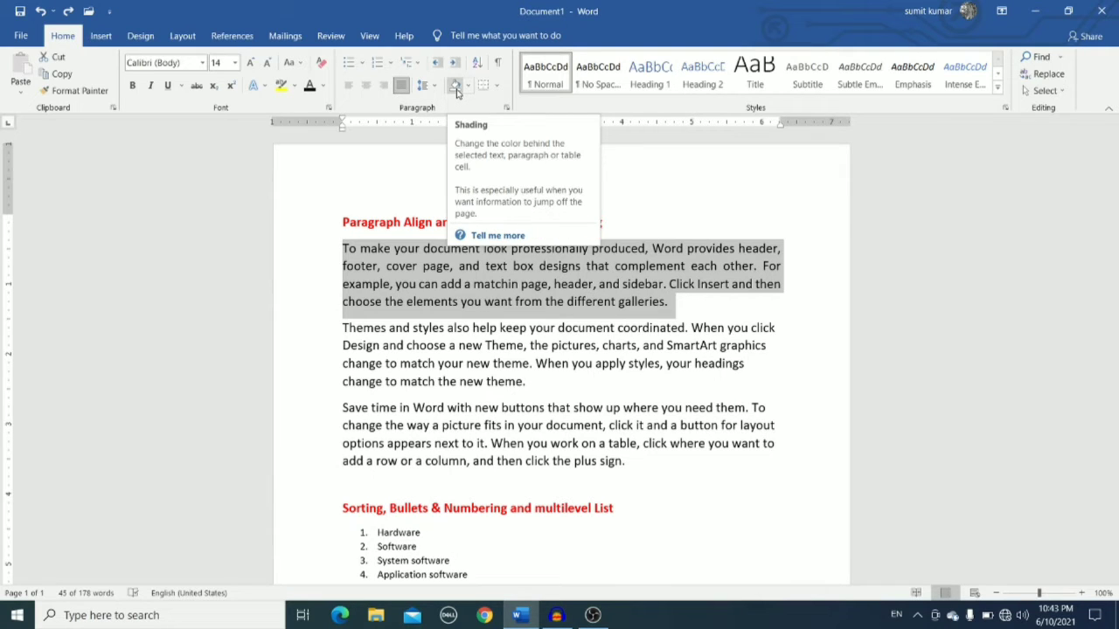
Shade the first paragraph with Orange, Accent 2, Darker 25%.
{"action": "left_click", "coordinate": [442, 253]}
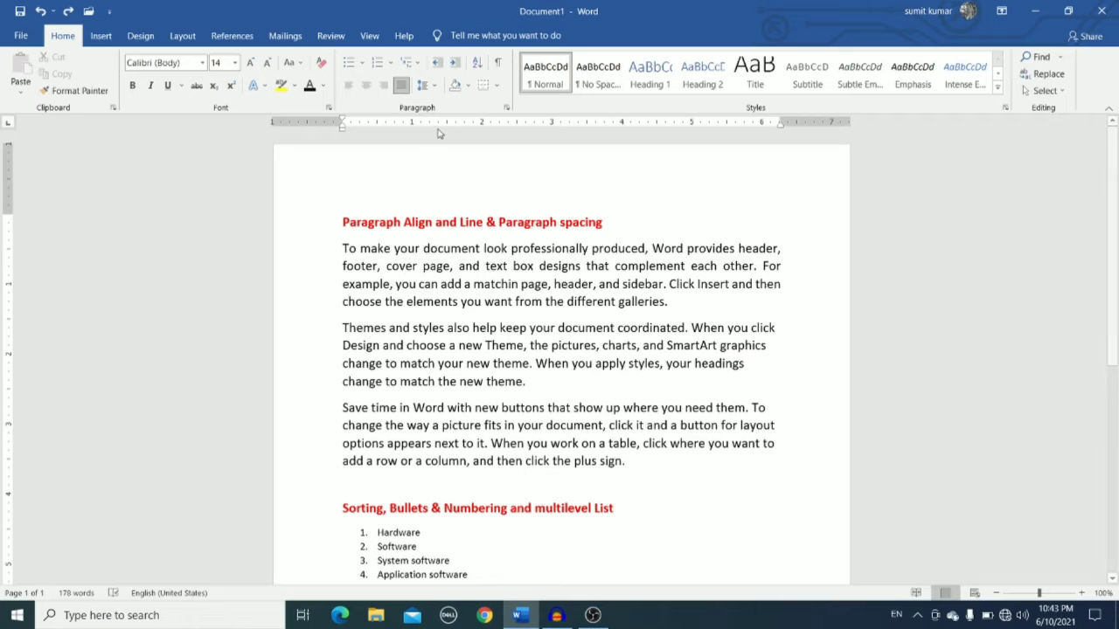
{"action": "left_click", "coordinate": [467, 88]}
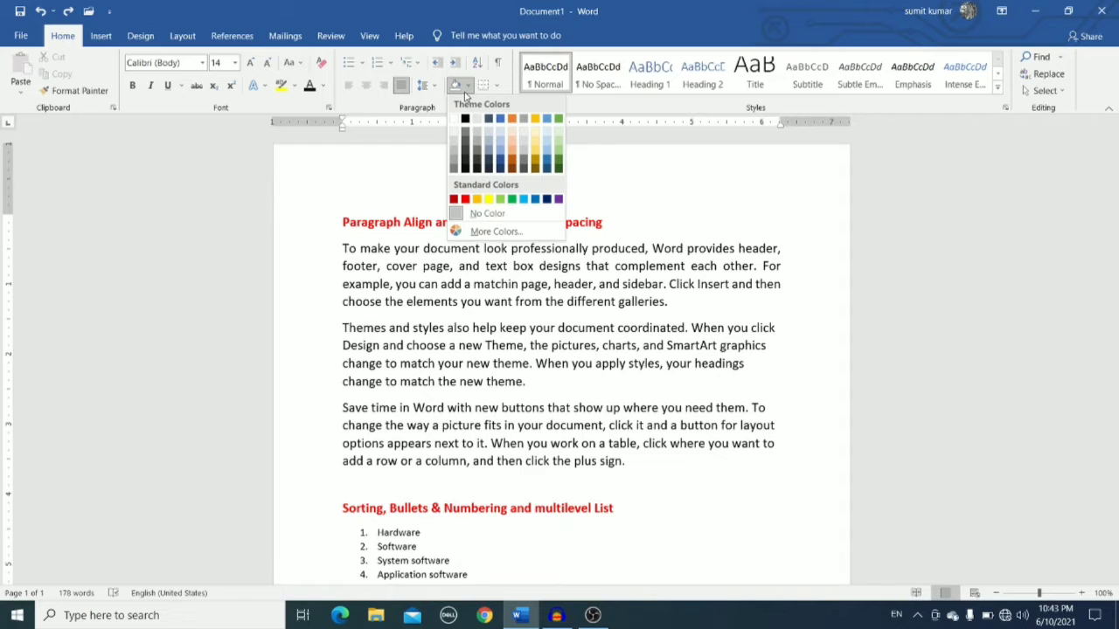
{"action": "left_click", "coordinate": [511, 164]}
Shade the second paragraph with the standard purple colour.
{"action": "left_click", "coordinate": [474, 362]}
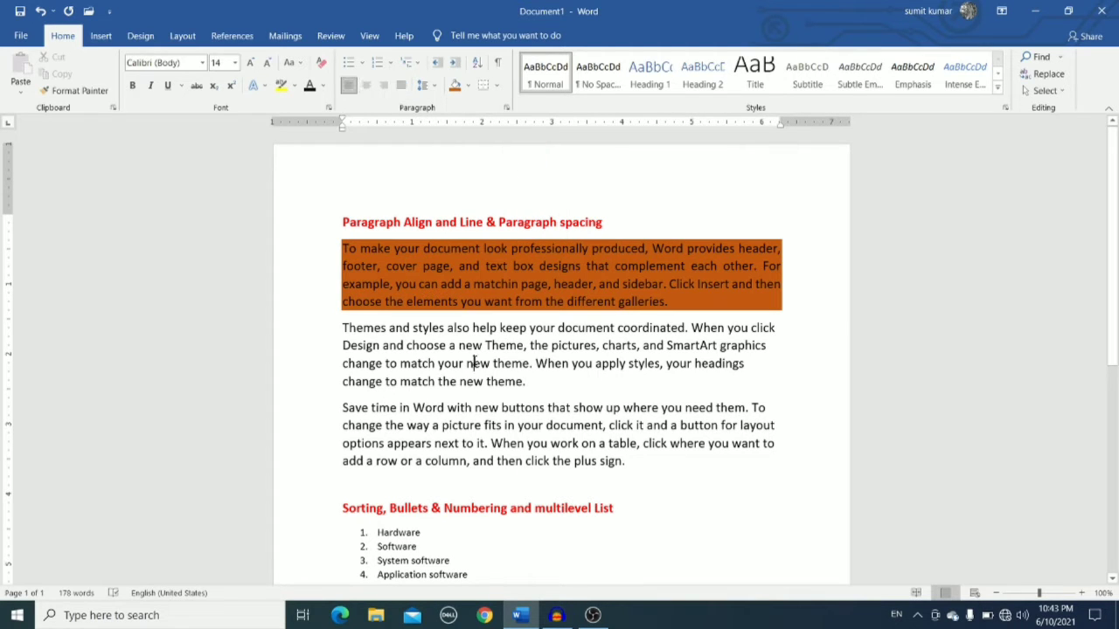
{"action": "left_click", "coordinate": [467, 85]}
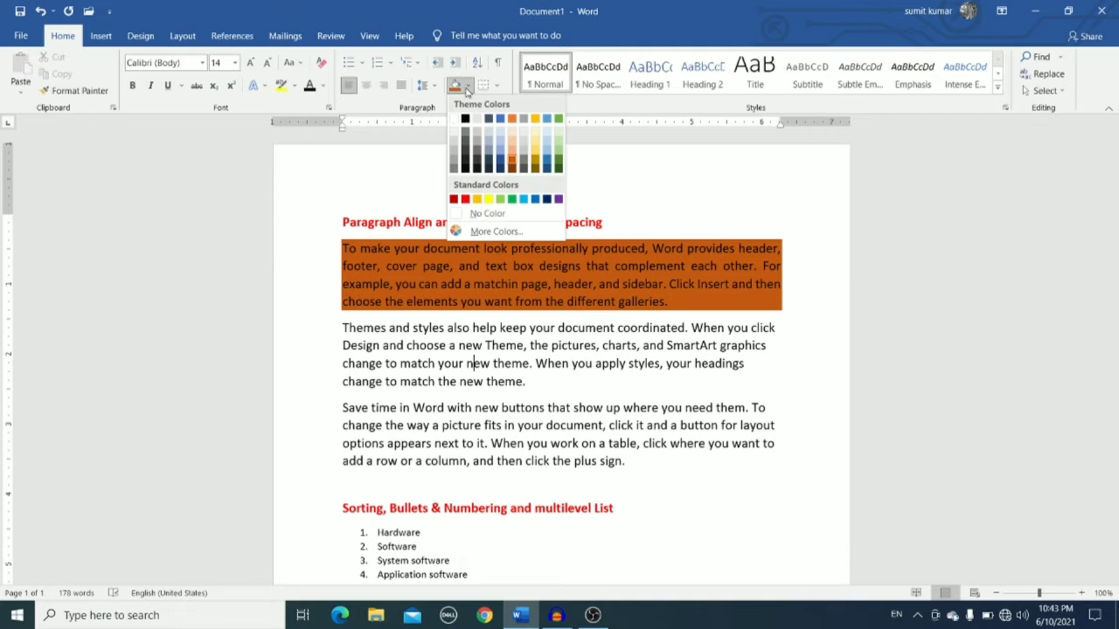
{"action": "left_click", "coordinate": [558, 199]}
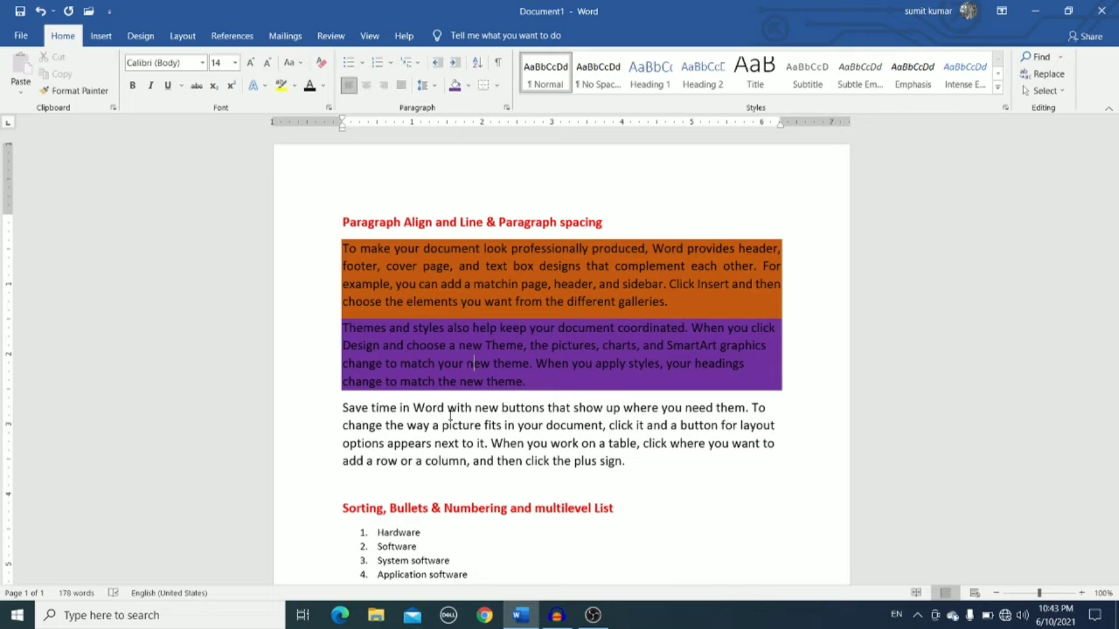
Undo both paragraph shadings.
{"action": "key", "text": "ctrl+z"}
{"action": "key", "text": "ctrl+z"}
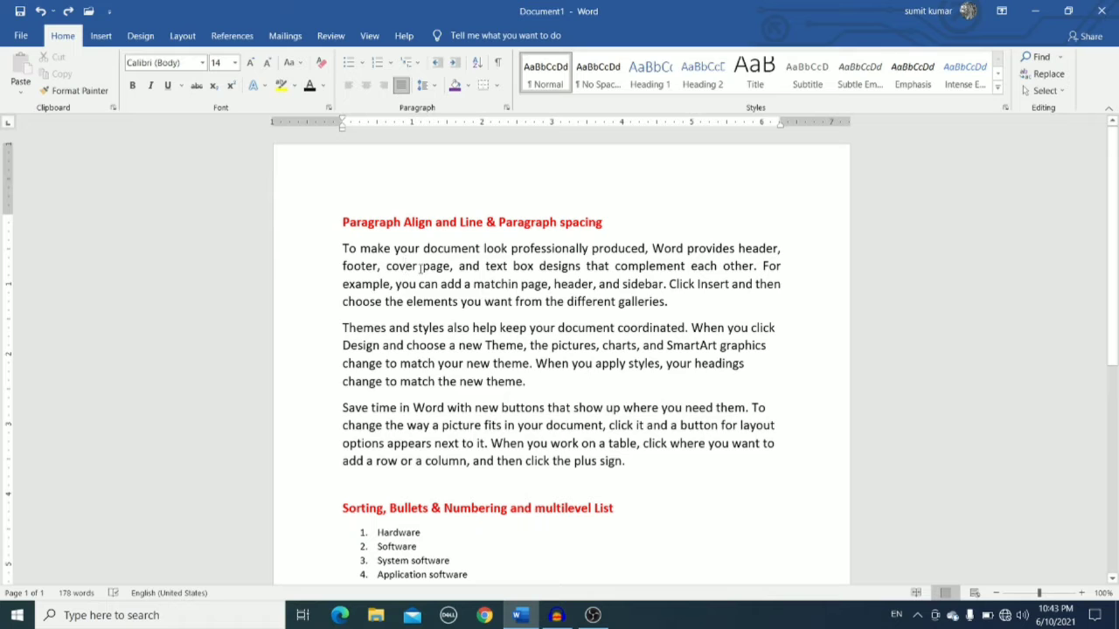
Apply All Borders around the first paragraph.
{"action": "left_click", "coordinate": [495, 84]}
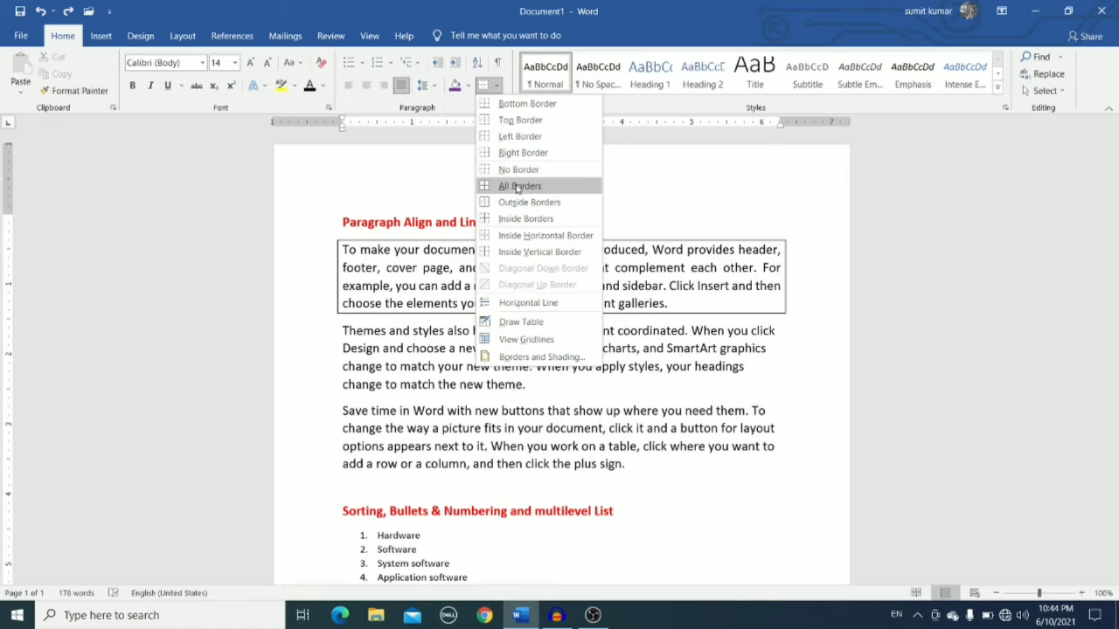
{"action": "left_click", "coordinate": [518, 186]}
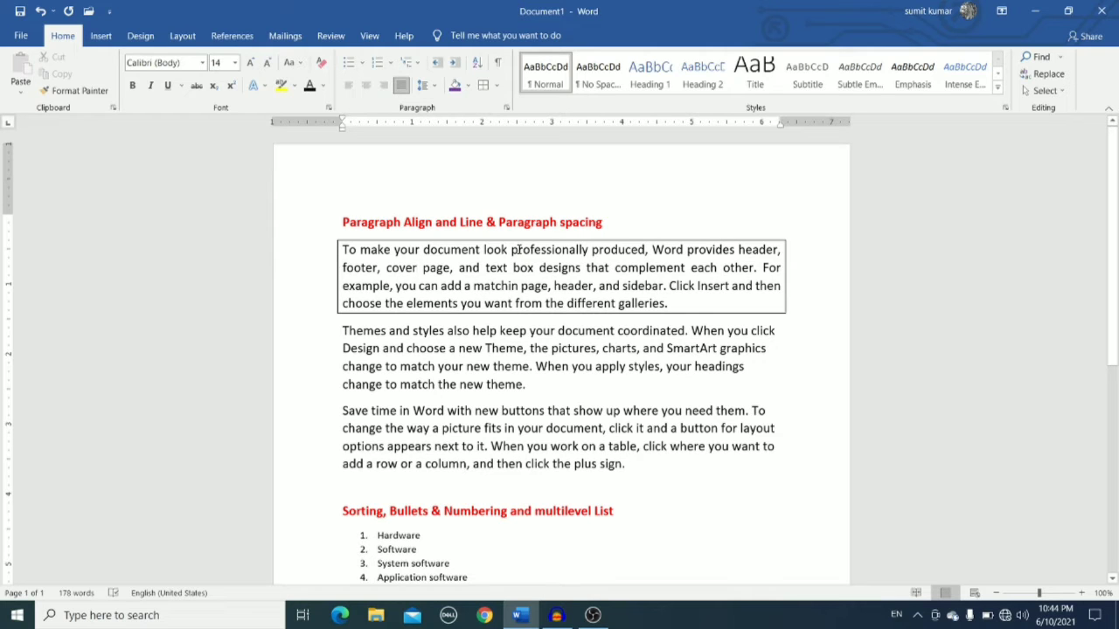
{"action": "left_click", "coordinate": [496, 86]}
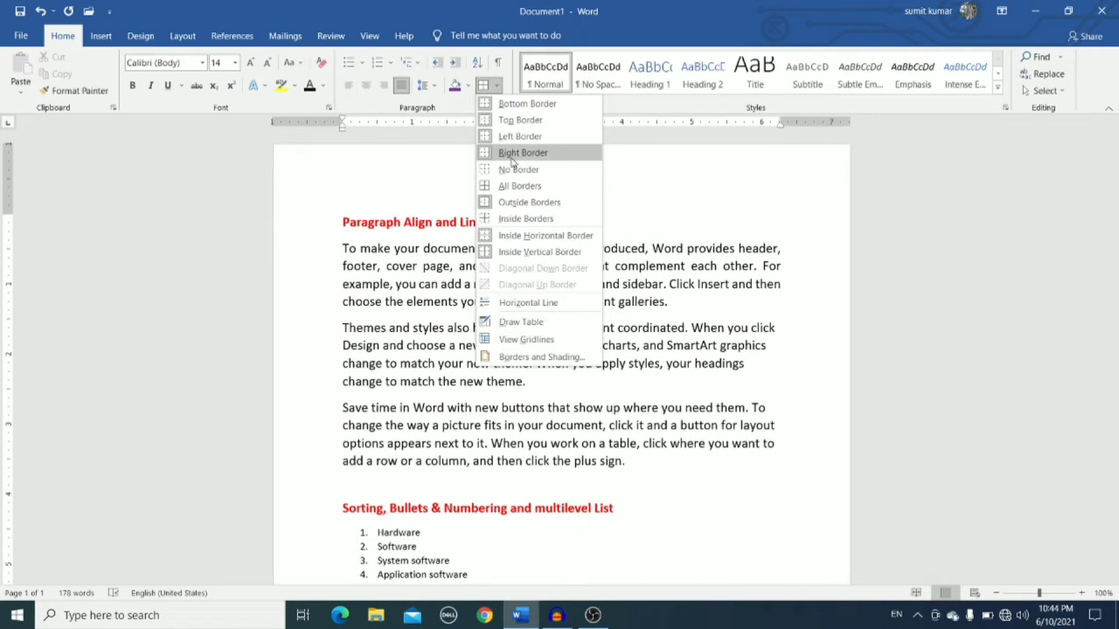
{"action": "left_click", "coordinate": [652, 206]}
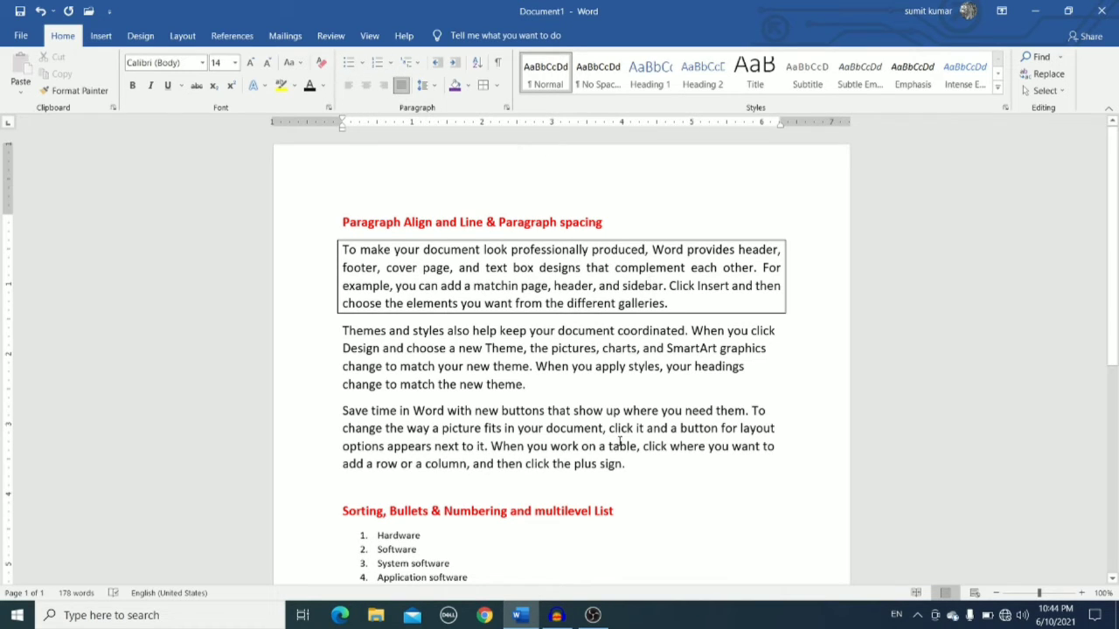
Select the numbered list under the Sorting heading and remove its numbering.
{"action": "left_click", "coordinate": [639, 496]}
{"action": "key", "text": "Down"}
{"action": "key", "text": "Down"}
{"action": "key", "text": "Down"}
{"action": "key", "text": "Down"}
{"action": "key", "text": "Down"}
{"action": "key", "text": "Down"}
{"action": "key", "text": "Down"}
{"action": "key", "text": "Down"}
{"action": "key", "text": "Down"}
{"action": "key", "text": "Down"}
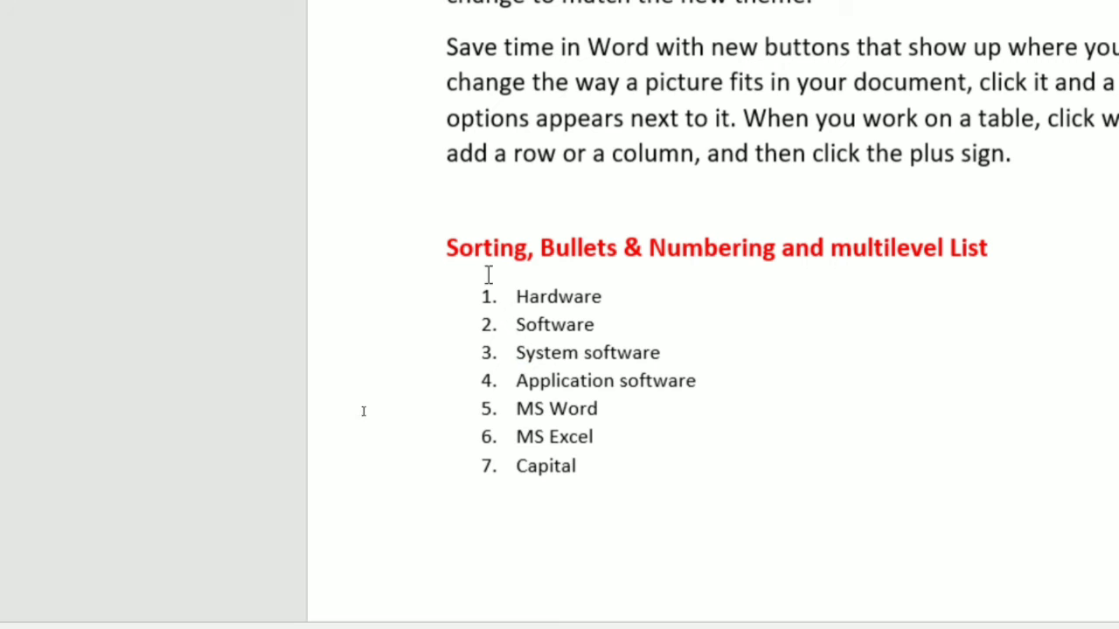
{"action": "left_click_drag", "start_coordinate": [503, 296], "coordinate": [476, 512]}
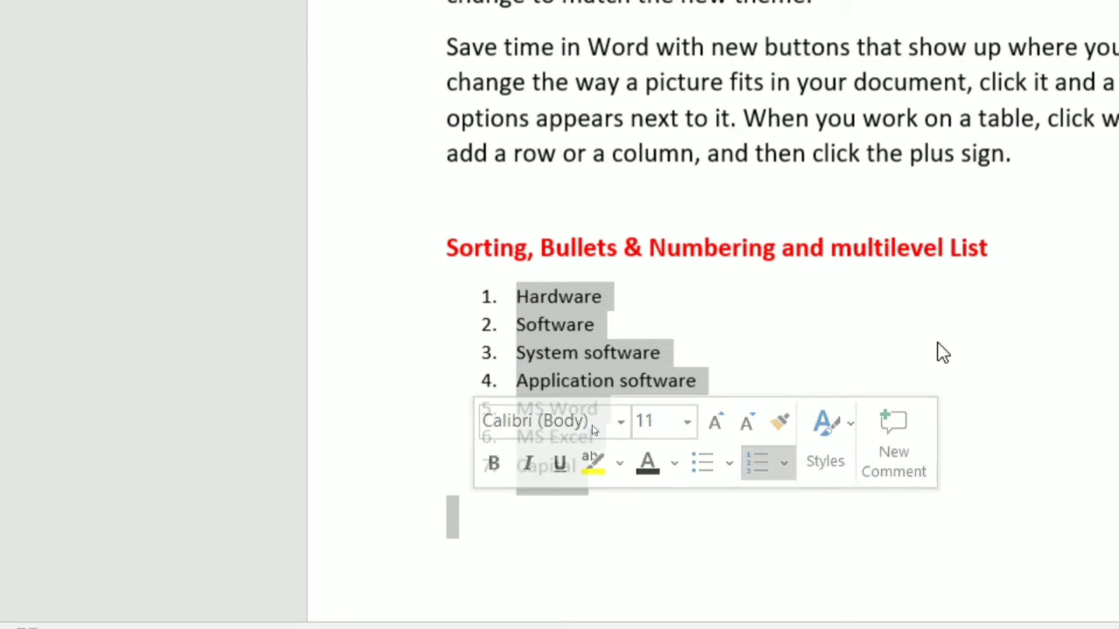
{"action": "left_click", "coordinate": [948, 289]}
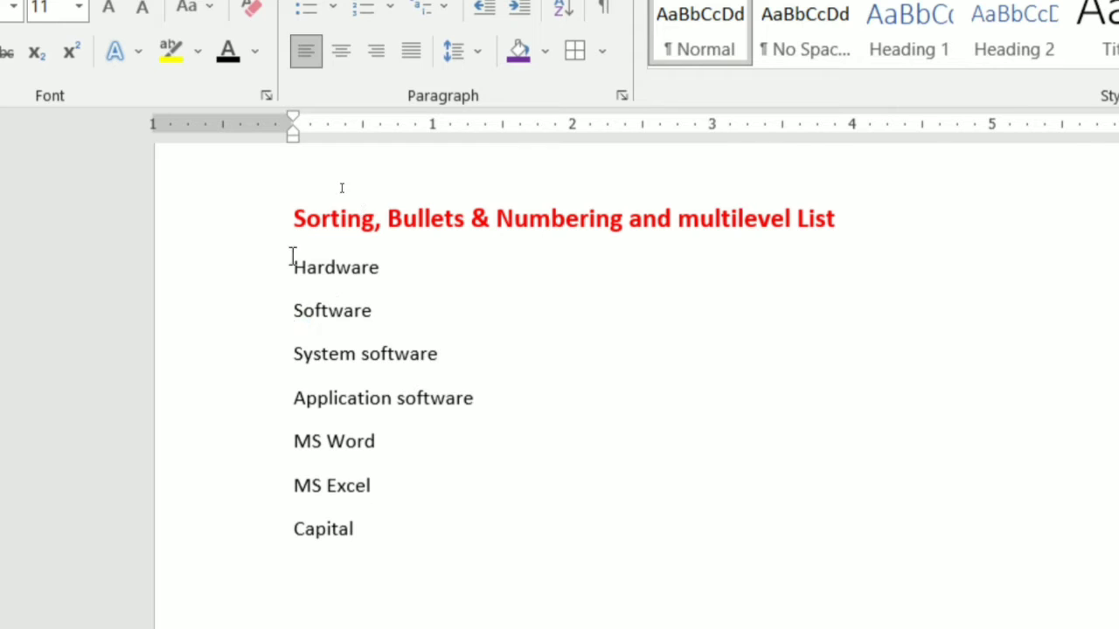
Select the seven list items and apply the four-diamond bullet style.
{"action": "left_click_drag", "start_coordinate": [292, 255], "coordinate": [393, 524]}
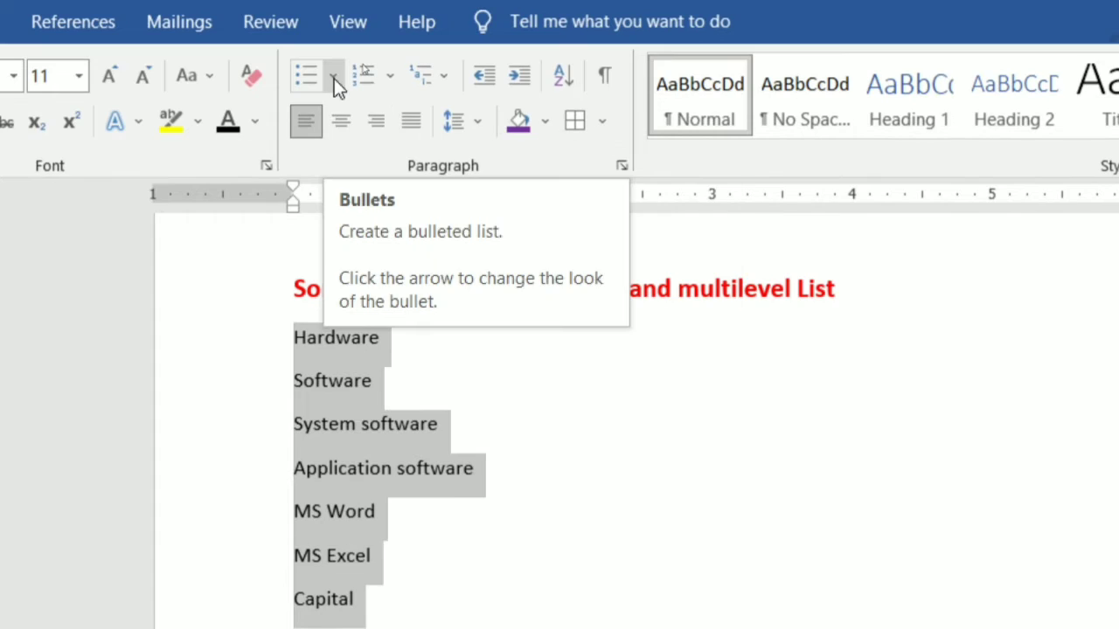
{"action": "left_click", "coordinate": [333, 34]}
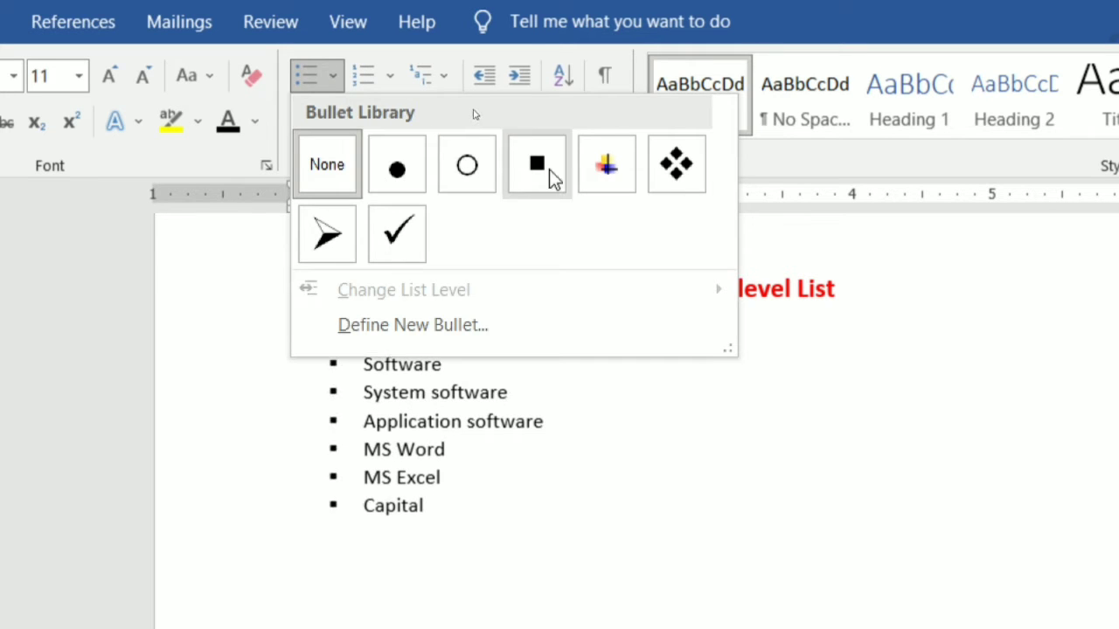
{"action": "left_click", "coordinate": [680, 170]}
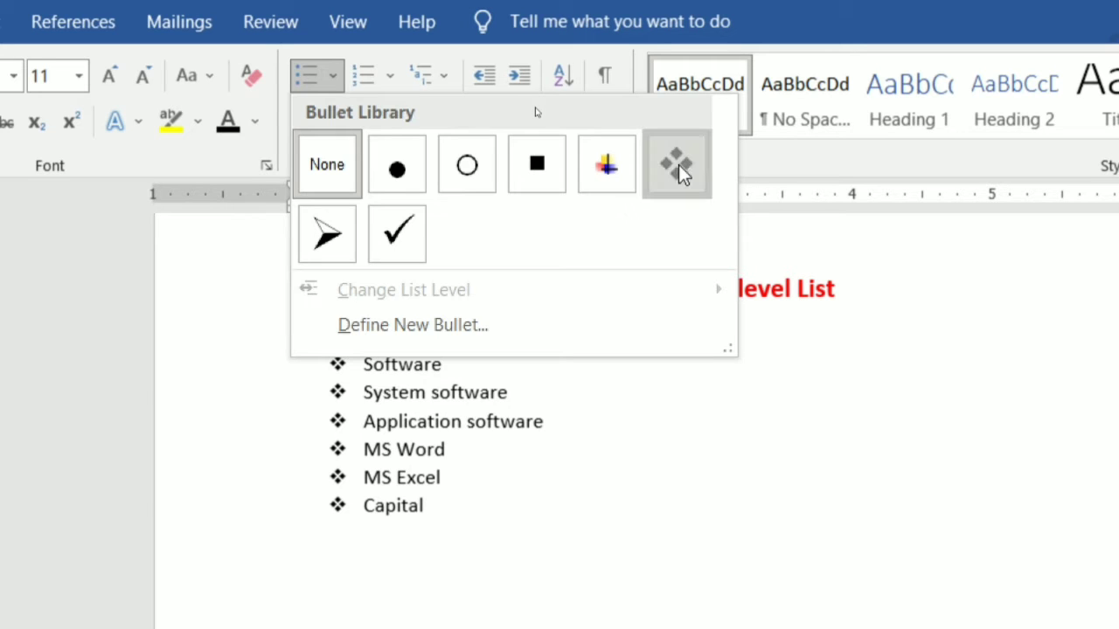
{"action": "left_click", "coordinate": [679, 166]}
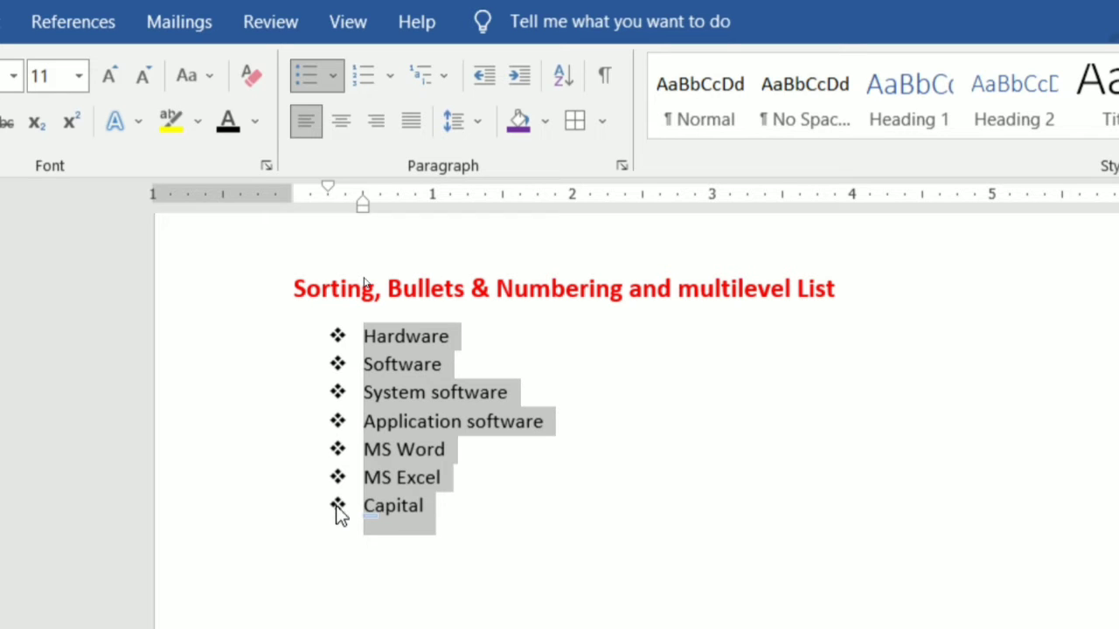
Change the list's numbering to the A. B. C. letter format.
{"action": "left_click", "coordinate": [393, 77]}
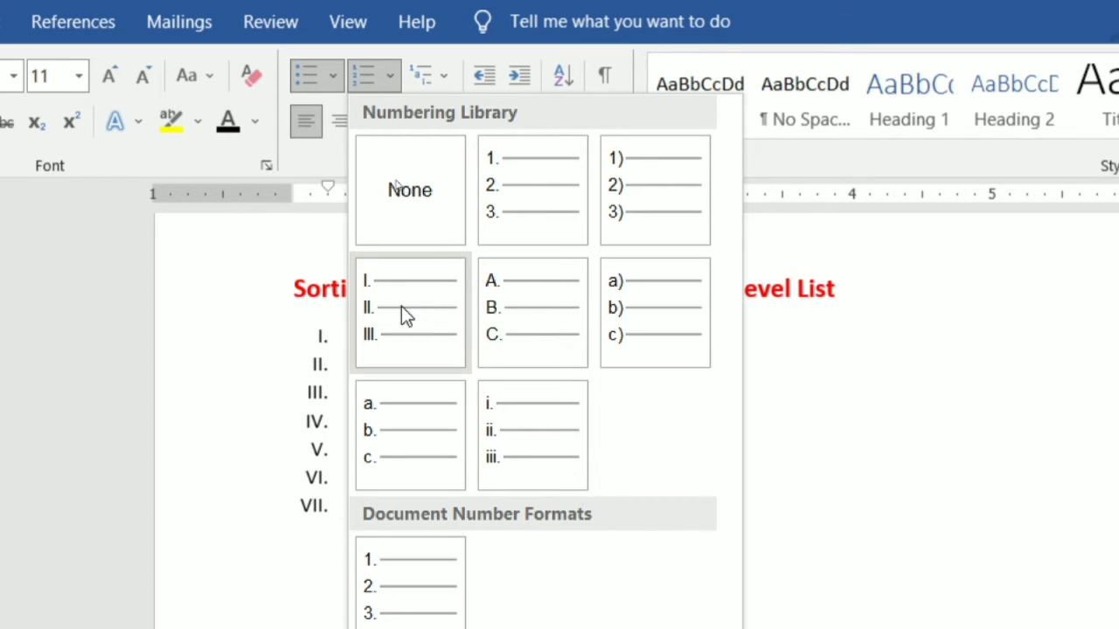
{"action": "left_click", "coordinate": [530, 326]}
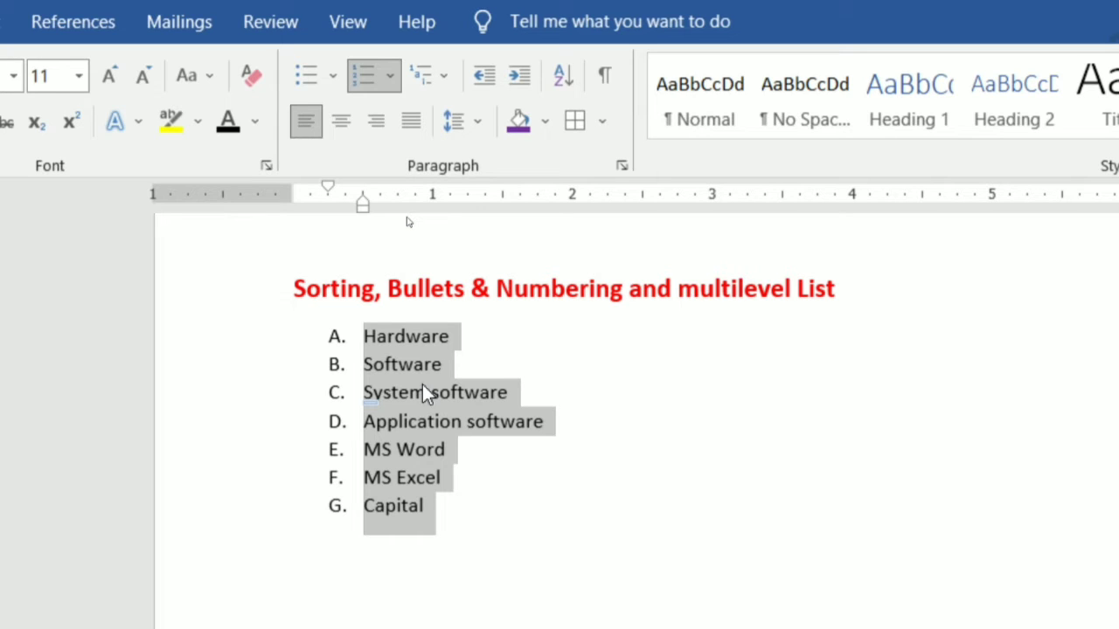
{"action": "left_click", "coordinate": [507, 355]}
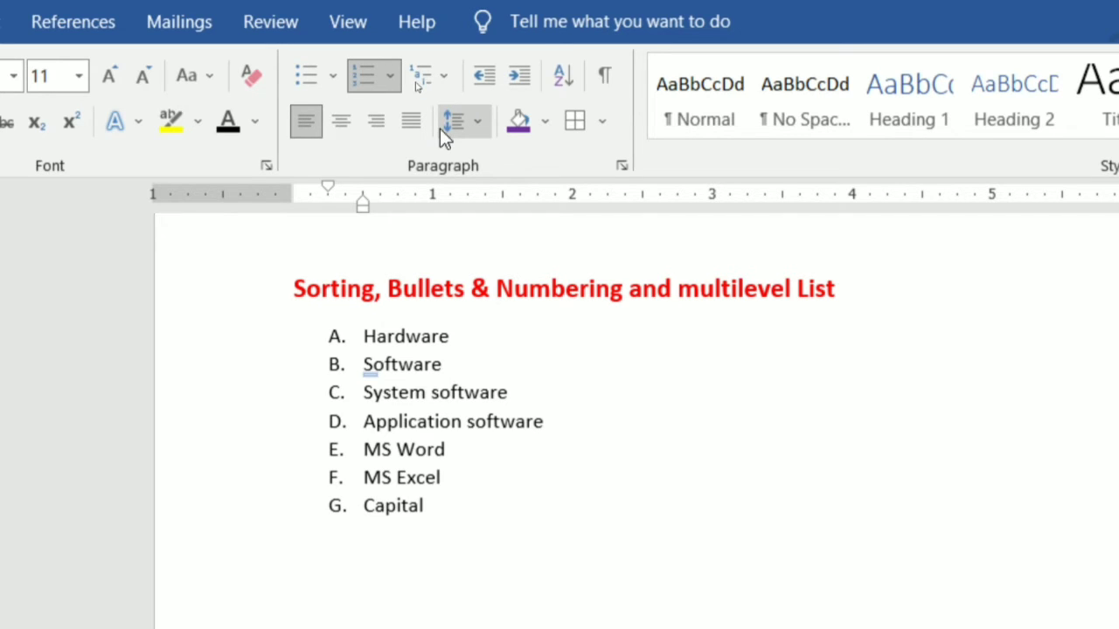
Insert a new line after Hardware and apply the 1) a) i) multilevel list style to it.
{"action": "left_click", "coordinate": [452, 337]}
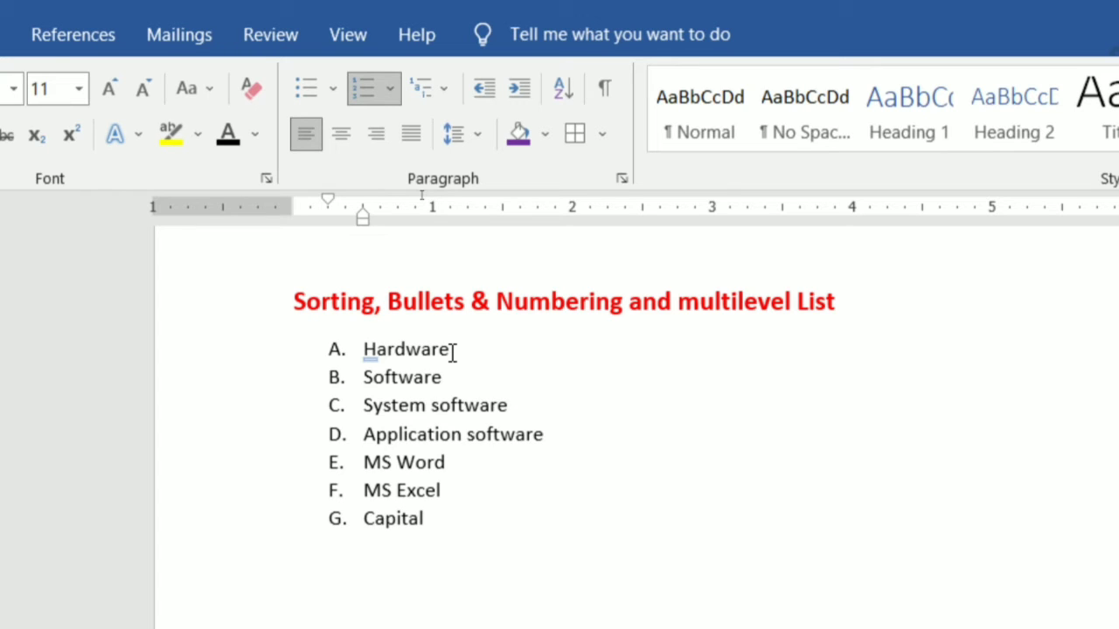
{"action": "key", "text": "Return"}
{"action": "key", "text": "BackSpace"}
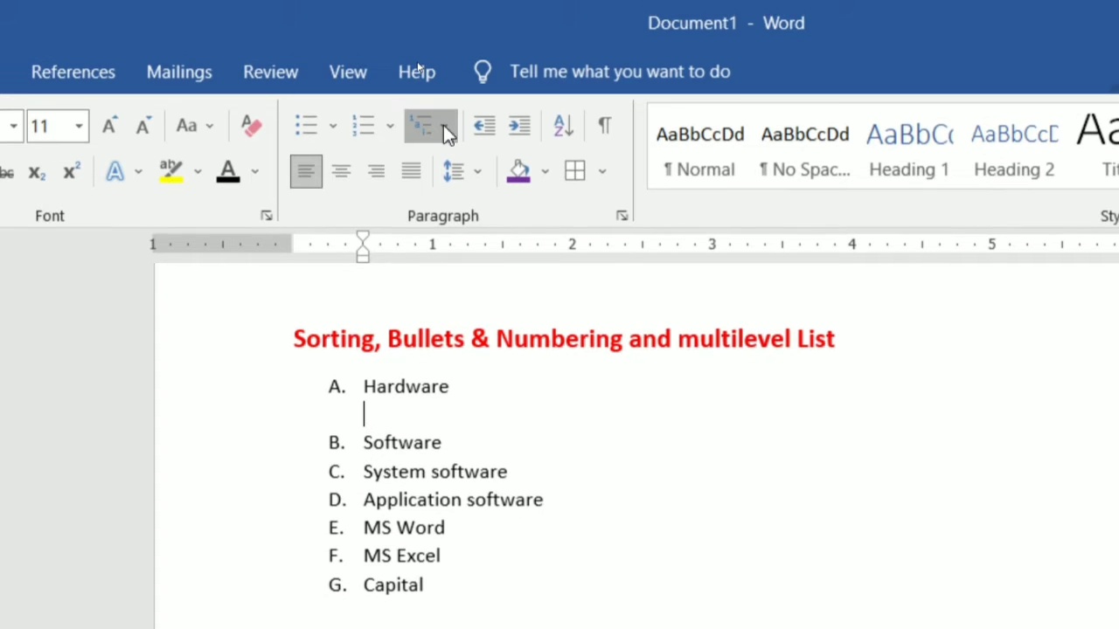
{"action": "left_click", "coordinate": [443, 110]}
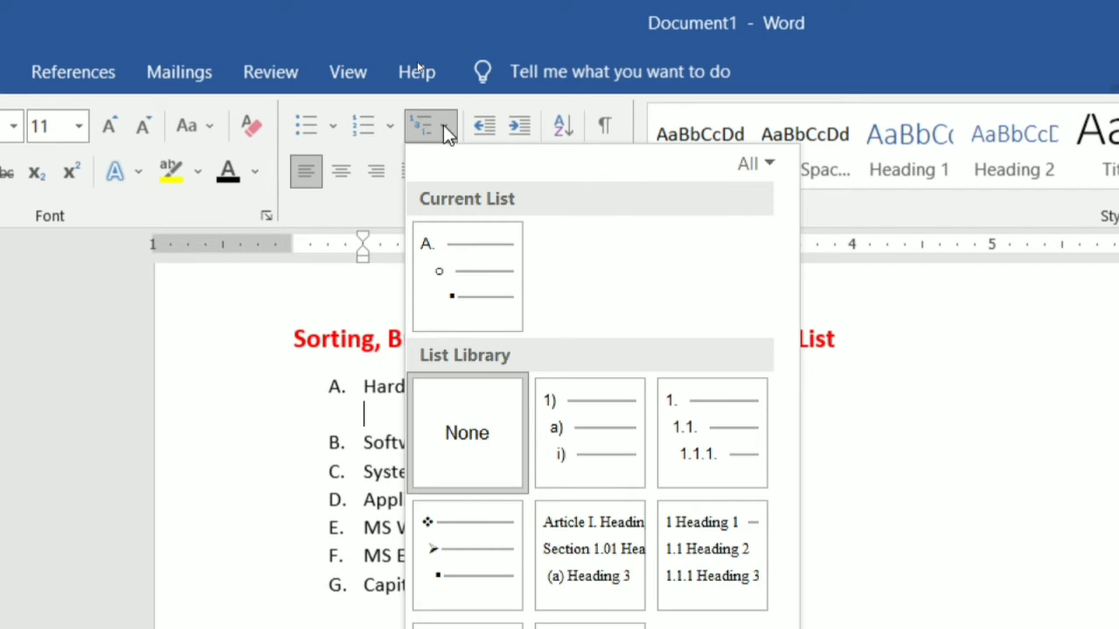
{"action": "mouse_move", "coordinate": [577, 444]}
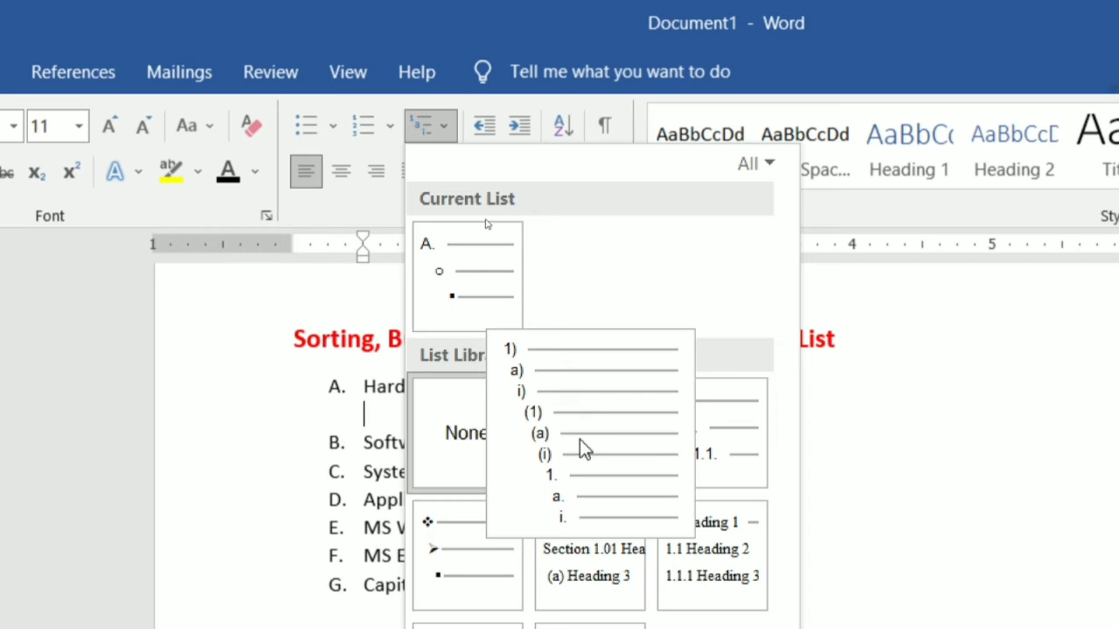
{"action": "left_click", "coordinate": [579, 440]}
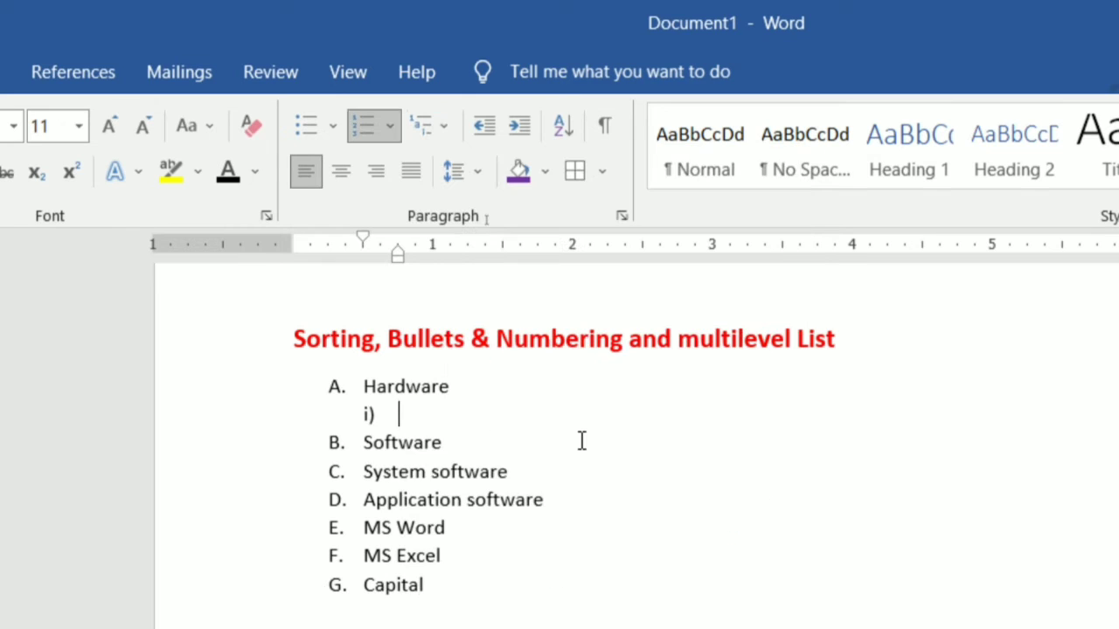
Append klfs to the Software item and enter Kldsfjsflk as the first sub-item under Hardware.
{"action": "left_click", "coordinate": [579, 440]}
{"action": "type", "text": "klfs"}
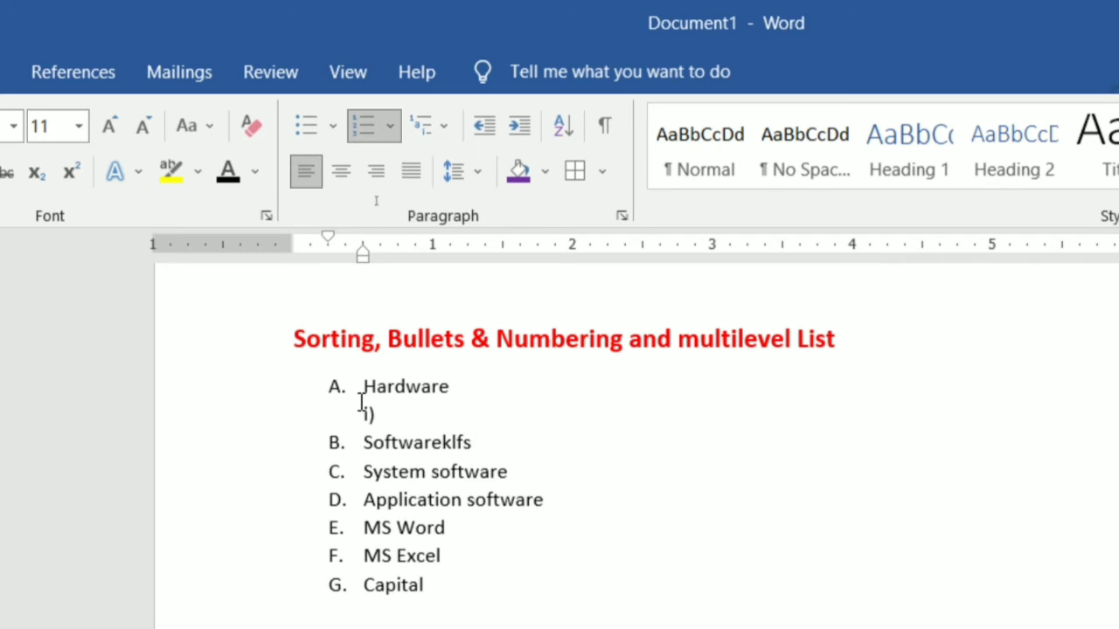
{"action": "left_click", "coordinate": [366, 407]}
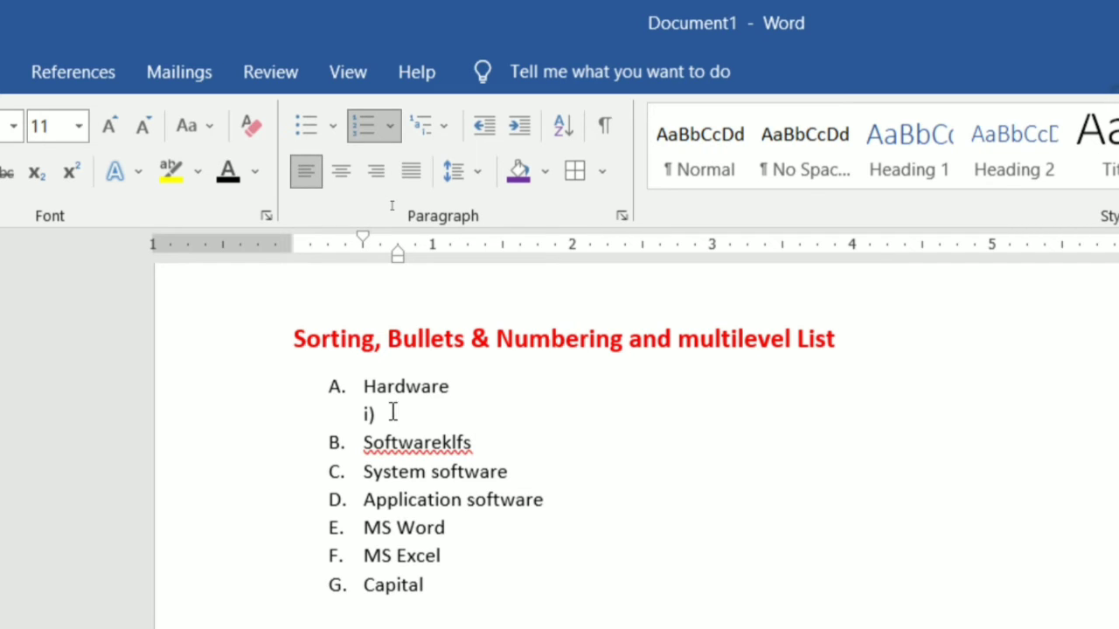
{"action": "type", "text": "kldsfjsflk"}
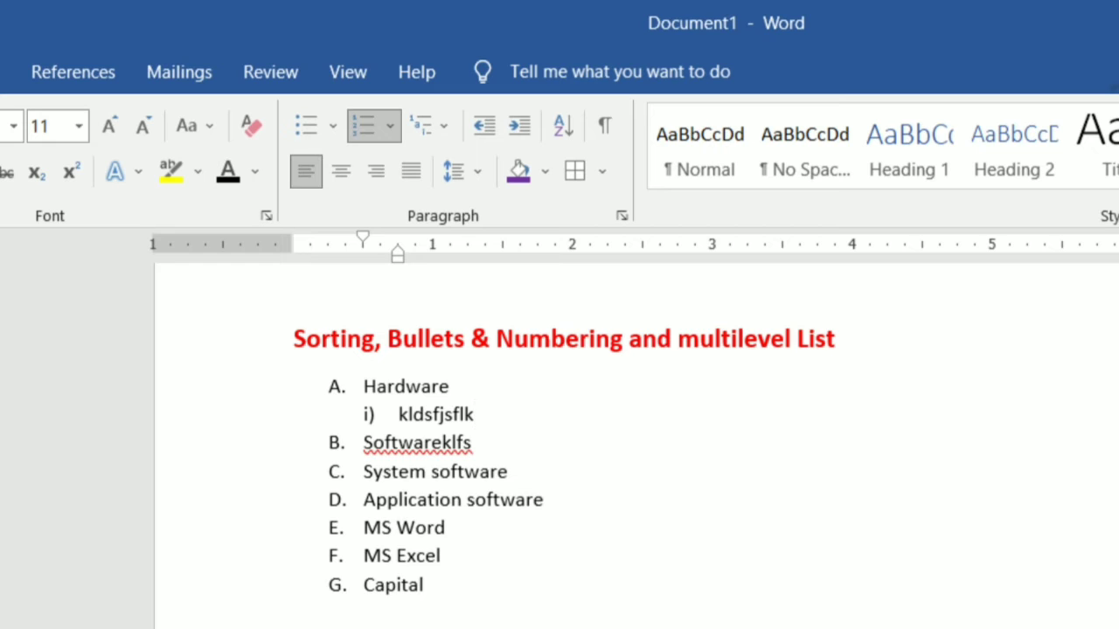
Add three more sub-items under Hardware: Fjslf flf, Jsfjsdlfj s and Sfjsdlkfjsdkf.
{"action": "key", "text": "Return"}
{"action": "type", "text": "fjslf flf"}
{"action": "key", "text": "Return"}
{"action": "type", "text": "jsfjsdlfj s"}
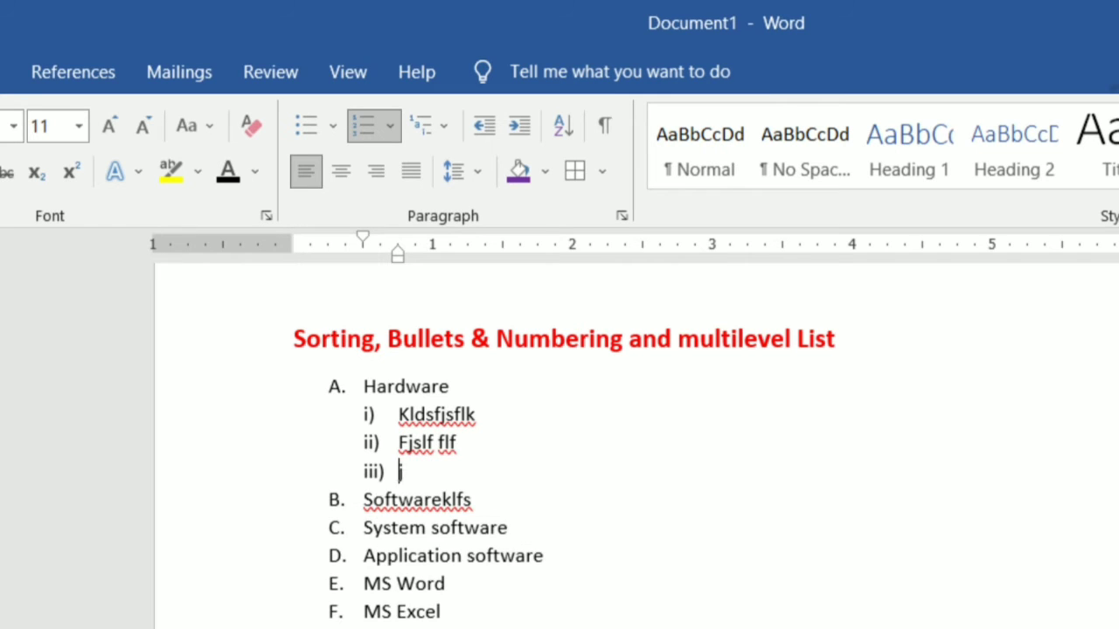
{"action": "key", "text": "Return"}
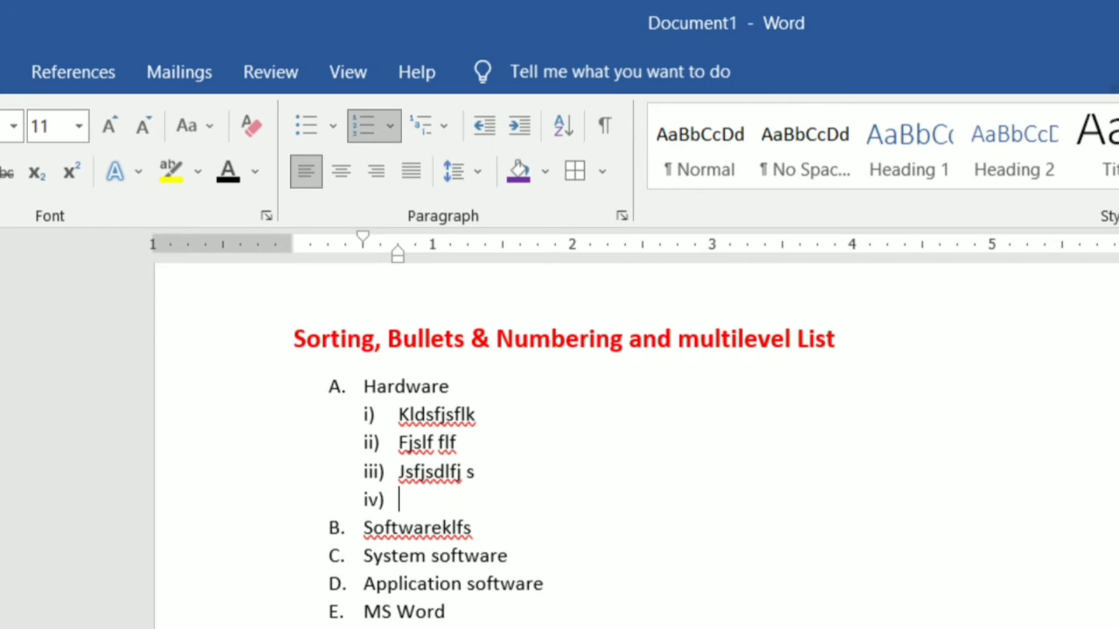
{"action": "type", "text": "sfjsdlkfjsdkf"}
Remove the empty list item after the last sub-item.
{"action": "key", "text": "Return"}
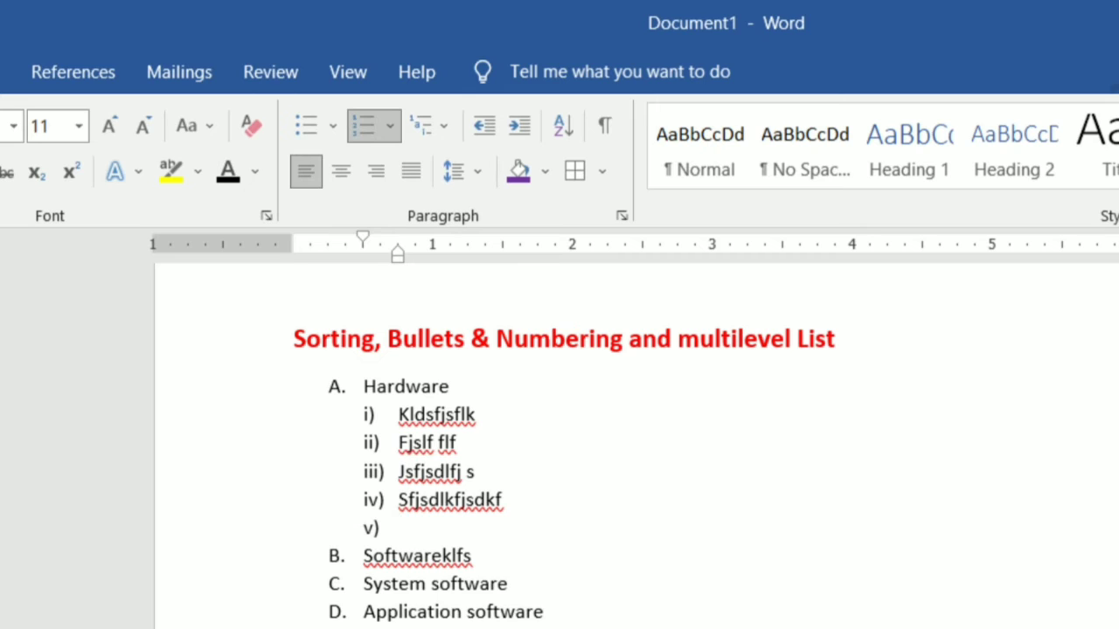
{"action": "key", "text": "BackSpace"}
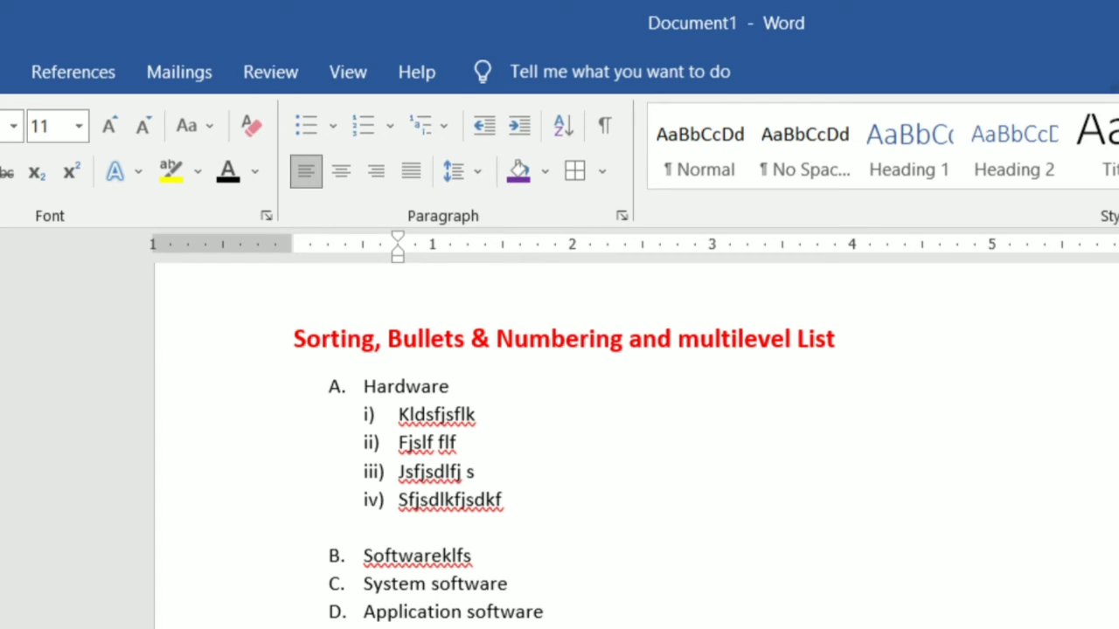
{"action": "key", "text": "BackSpace"}
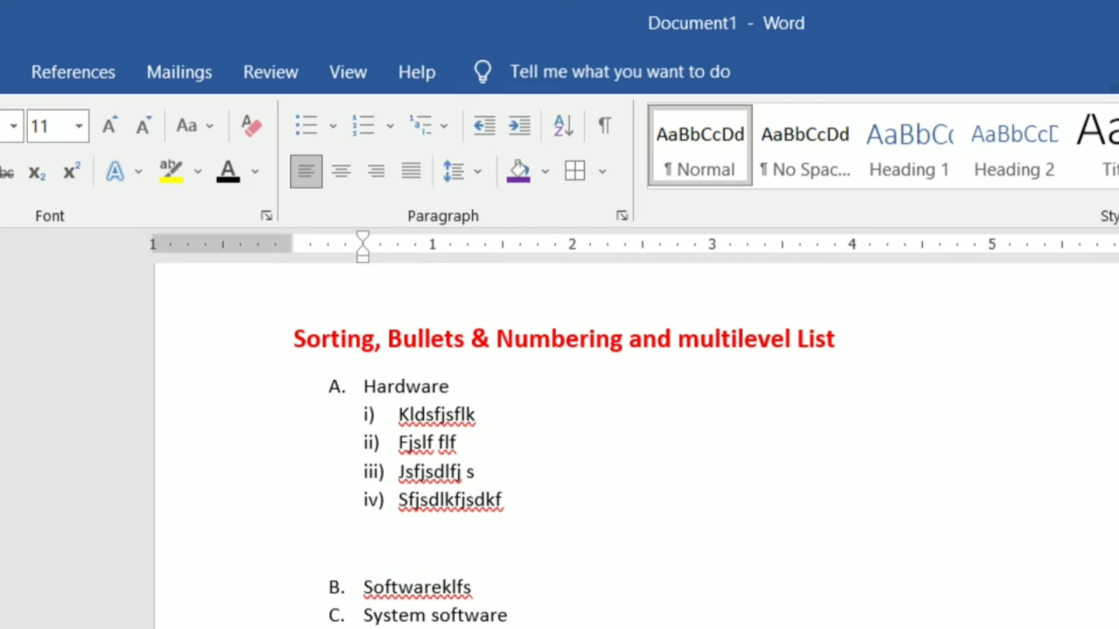
{"action": "key", "text": "BackSpace"}
{"action": "key", "text": "BackSpace"}
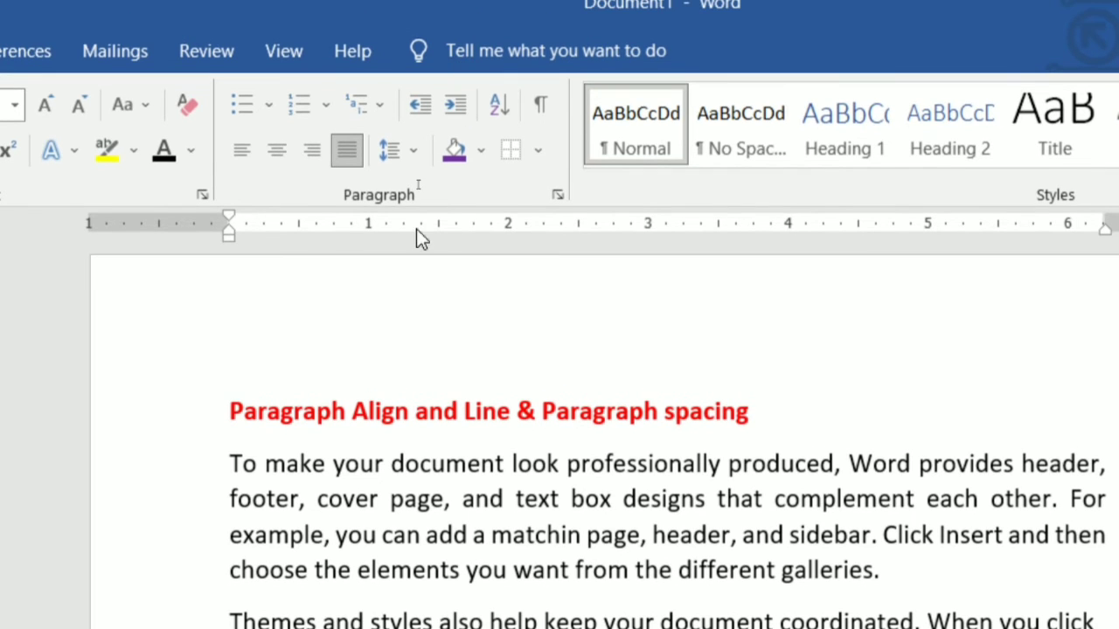
Indent the first paragraph under Paragraph Align twice, then decrease it back to the margin.
{"action": "left_click", "coordinate": [230, 461]}
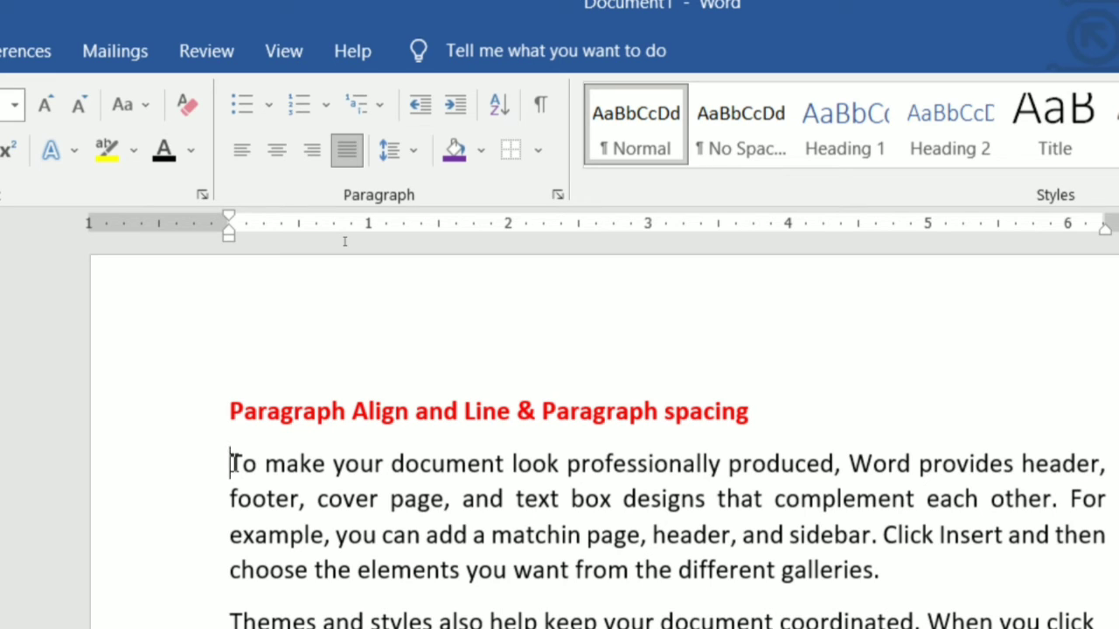
{"action": "left_click", "coordinate": [457, 108]}
{"action": "left_click", "coordinate": [457, 109]}
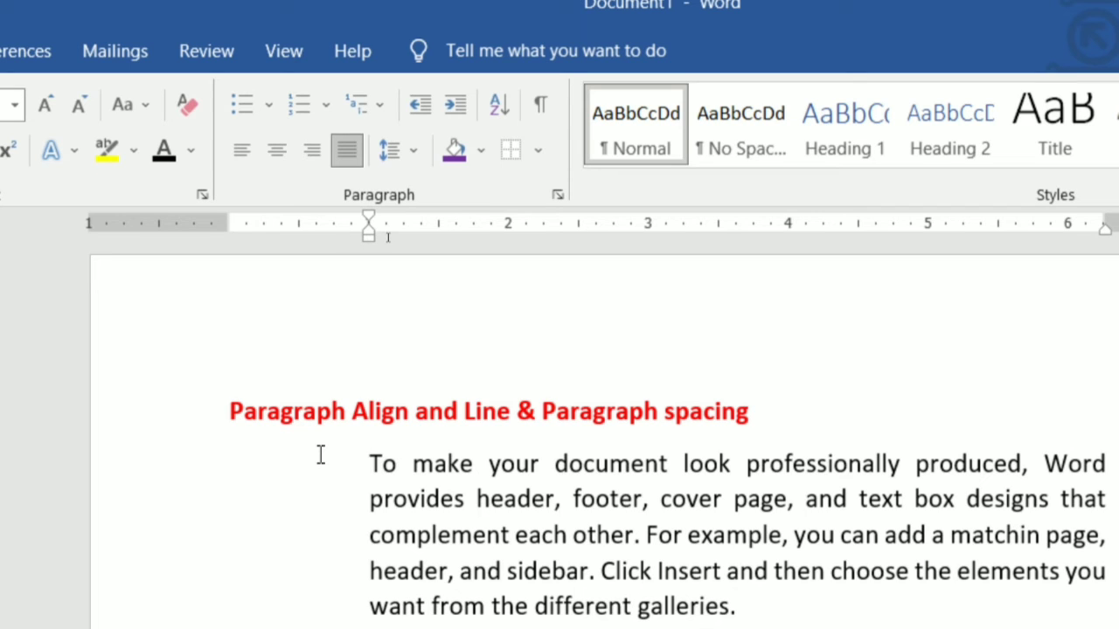
{"action": "left_click", "coordinate": [423, 109]}
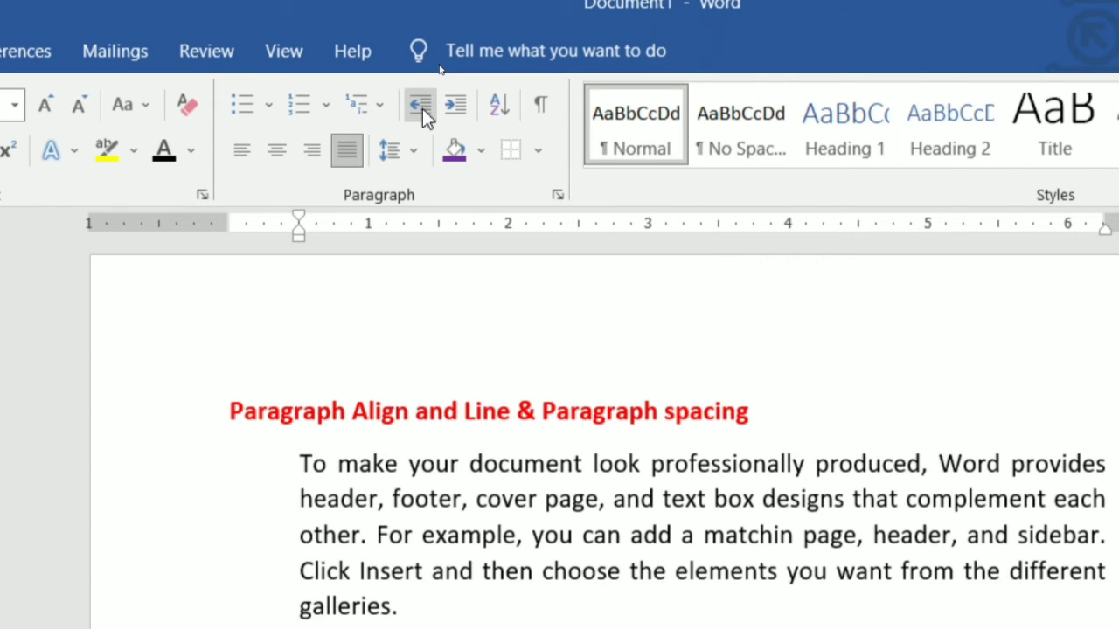
{"action": "left_click", "coordinate": [423, 109]}
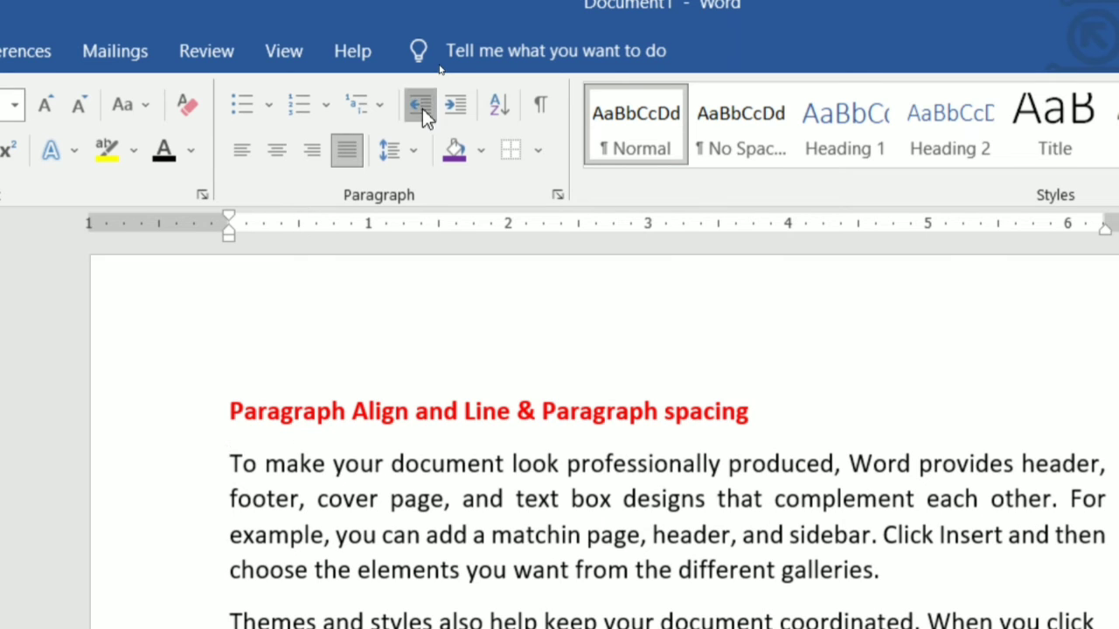
Increase the same paragraph's indent four more times, then decrease it back to the margin.
{"action": "left_click", "coordinate": [462, 108]}
{"action": "left_click", "coordinate": [461, 108]}
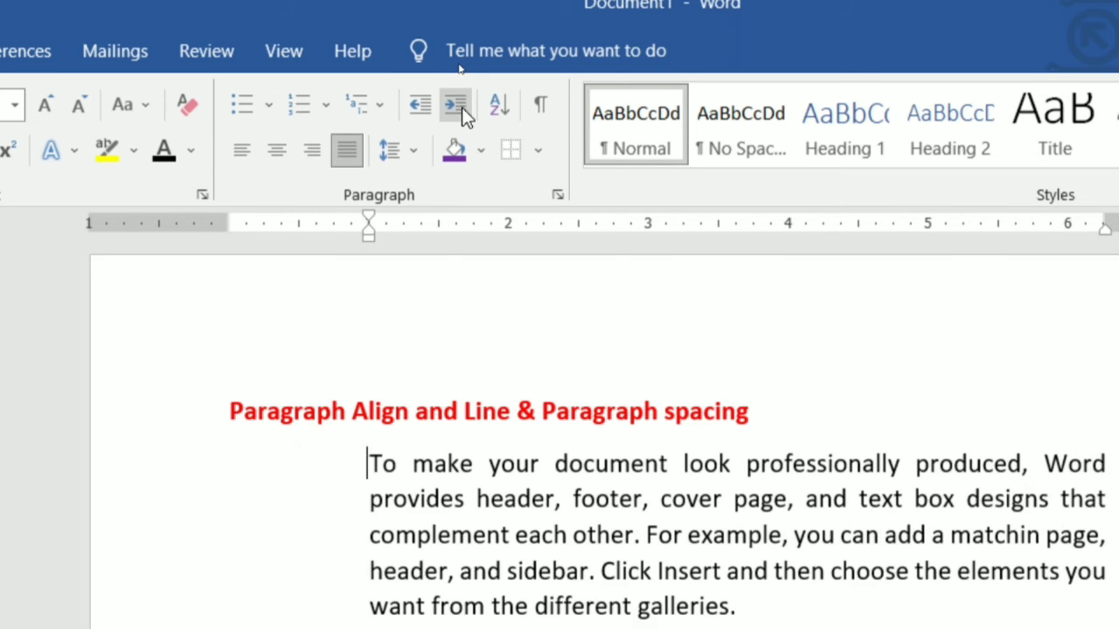
{"action": "left_click", "coordinate": [462, 108]}
{"action": "left_click", "coordinate": [462, 107]}
{"action": "left_click", "coordinate": [462, 107]}
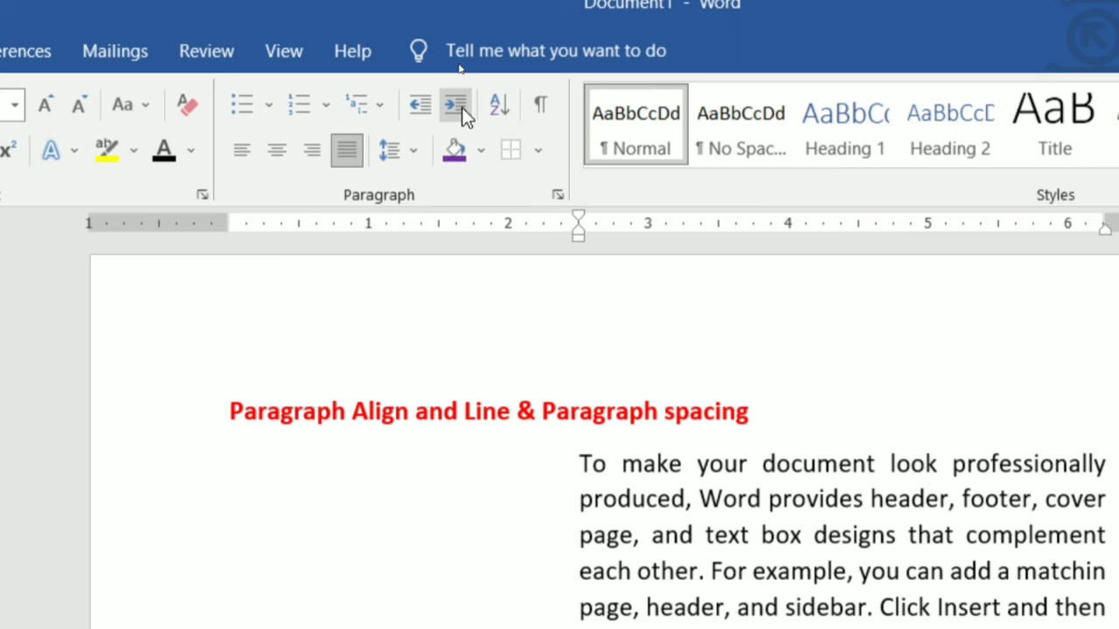
{"action": "left_click", "coordinate": [408, 105]}
{"action": "left_click", "coordinate": [409, 104]}
{"action": "left_click", "coordinate": [409, 105]}
{"action": "left_click", "coordinate": [408, 105]}
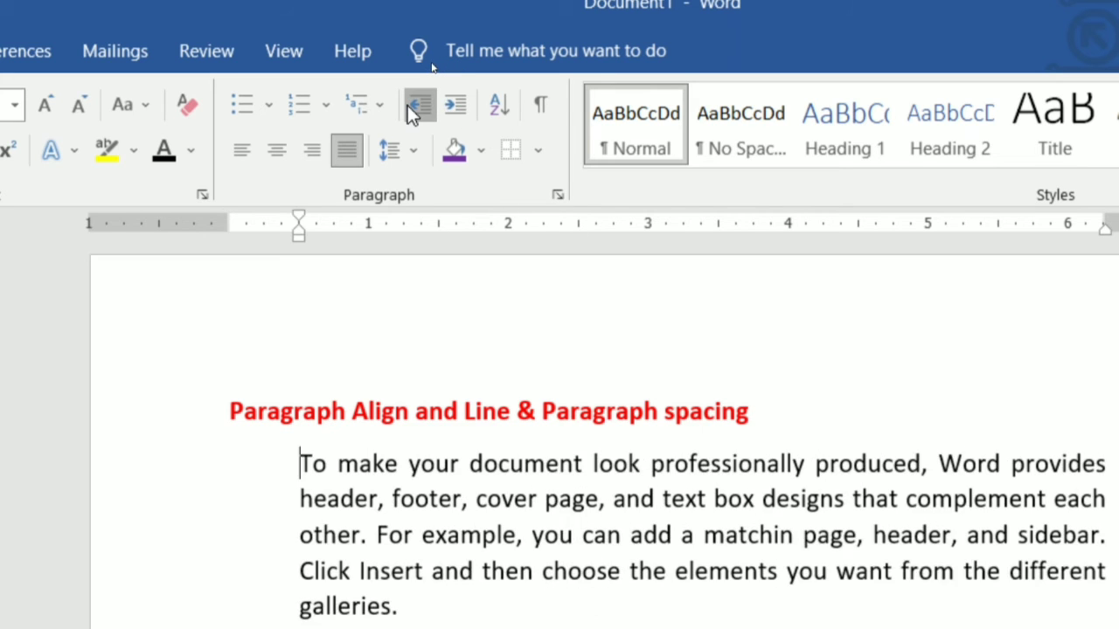
{"action": "left_click", "coordinate": [408, 105]}
{"action": "left_click", "coordinate": [983, 381]}
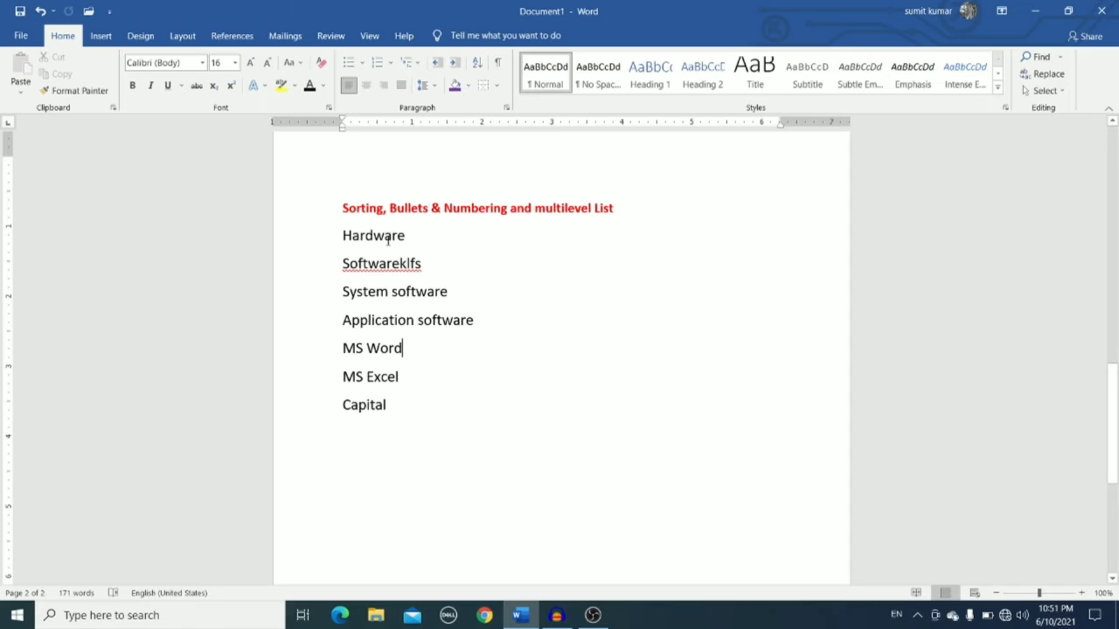
Select the seven items under the Sorting heading and sort them by paragraphs in descending order.
{"action": "mouse_move", "coordinate": [322, 456]}
{"action": "left_click_drag", "start_coordinate": [342, 235], "coordinate": [398, 407]}
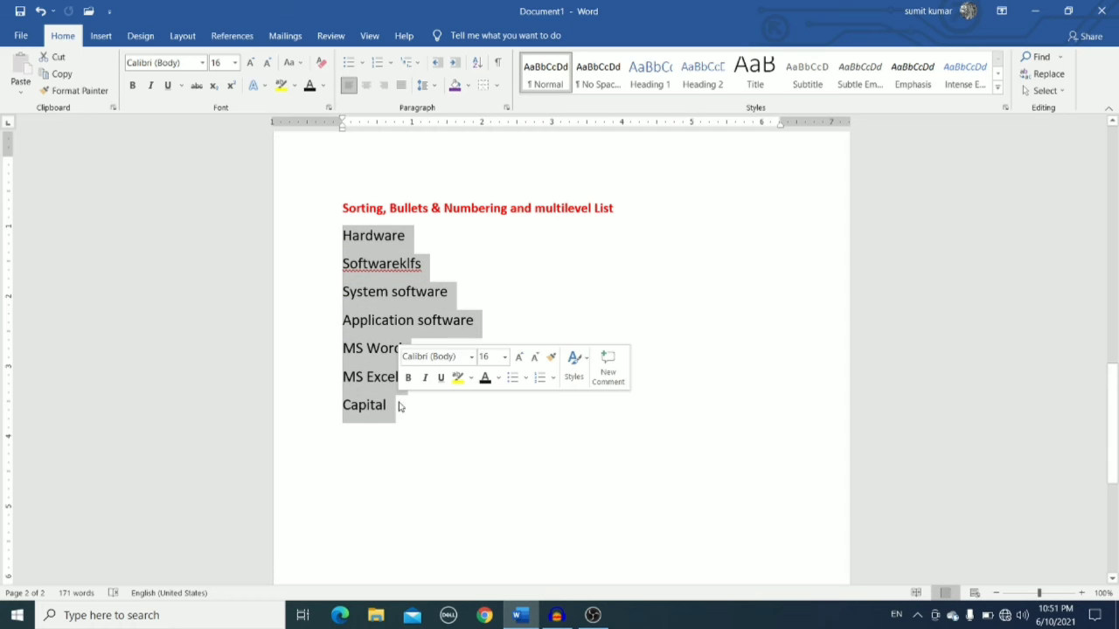
{"action": "left_click", "coordinate": [477, 62]}
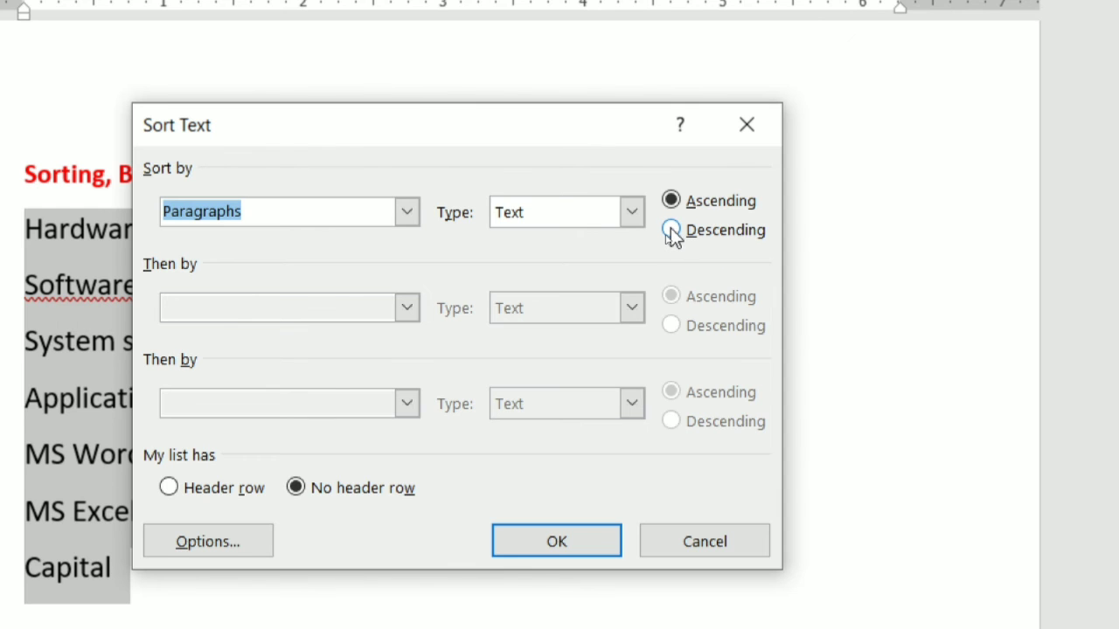
{"action": "left_click", "coordinate": [671, 231]}
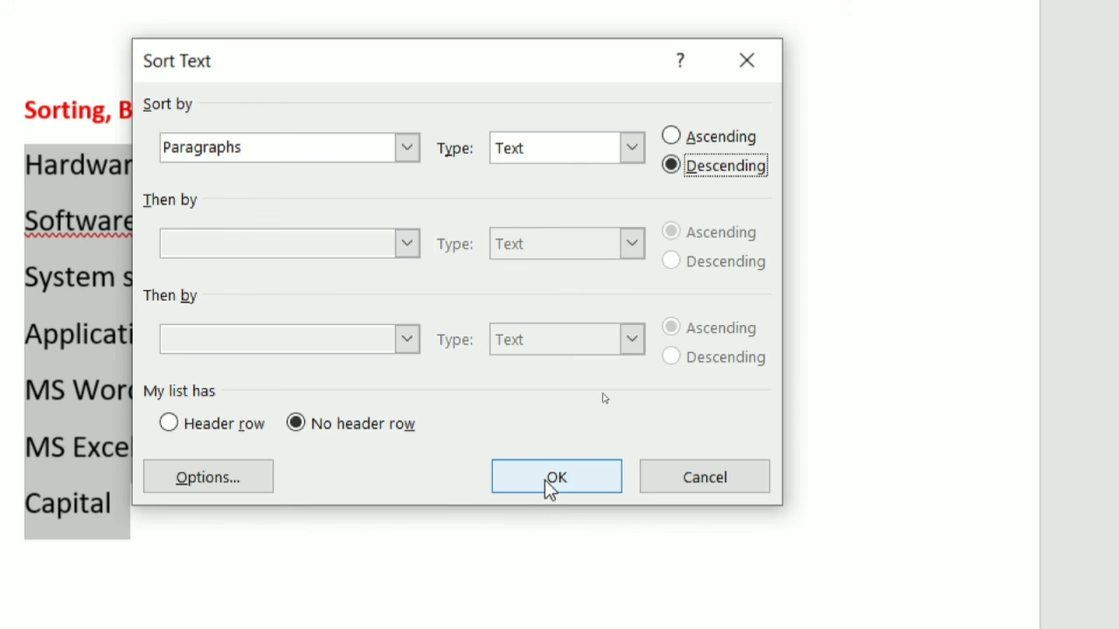
{"action": "left_click", "coordinate": [554, 480]}
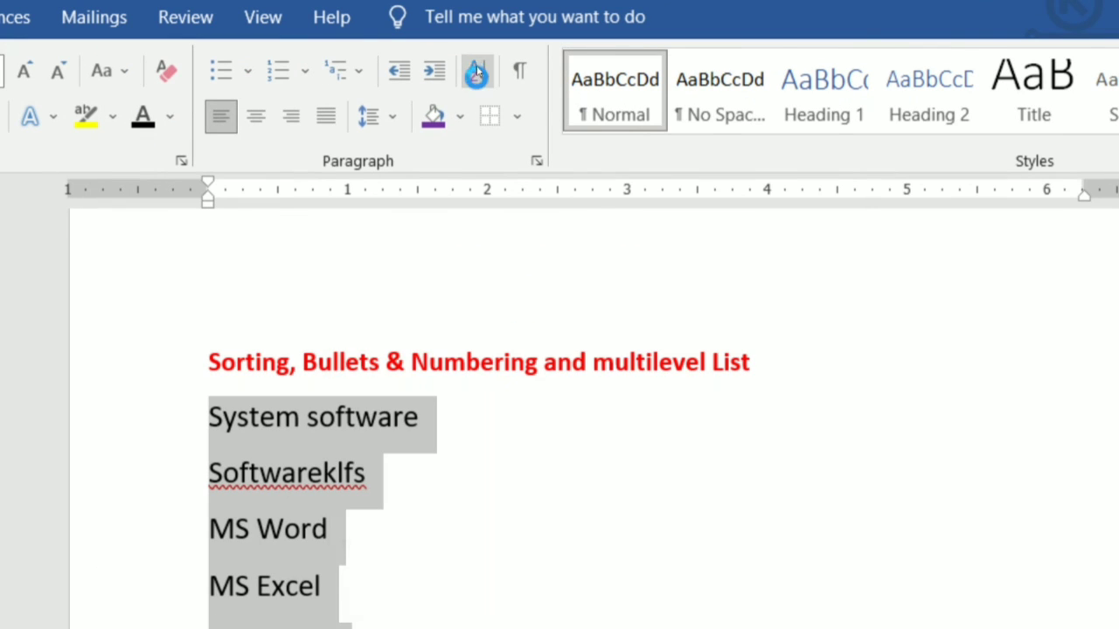
Sort the selected paragraphs again in ascending order.
{"action": "left_click", "coordinate": [476, 72]}
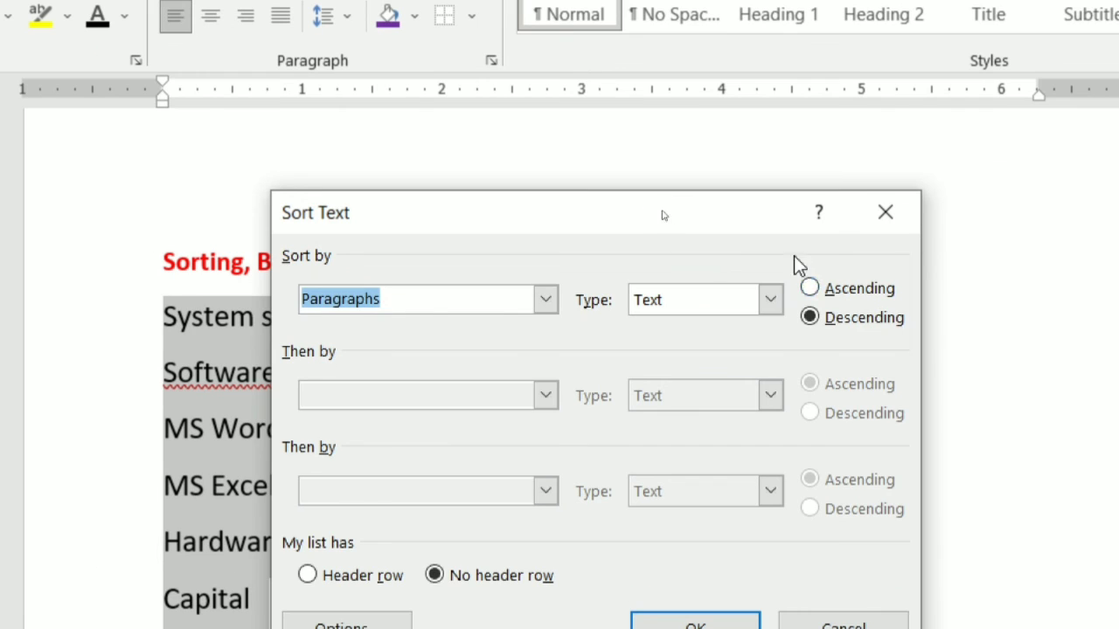
{"action": "left_click", "coordinate": [811, 289]}
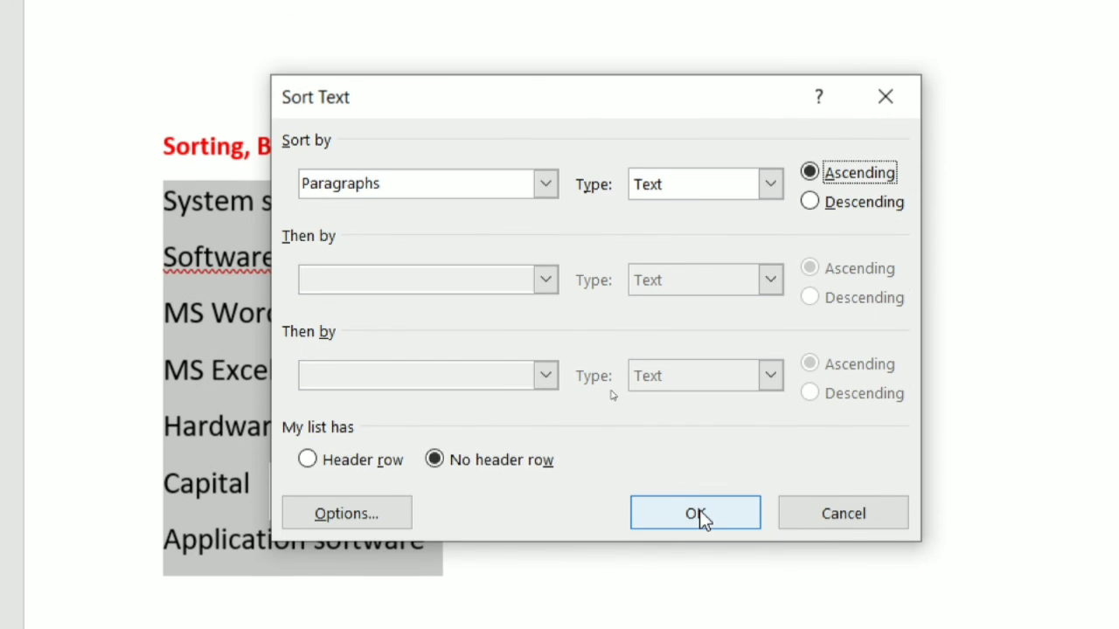
{"action": "left_click", "coordinate": [700, 624]}
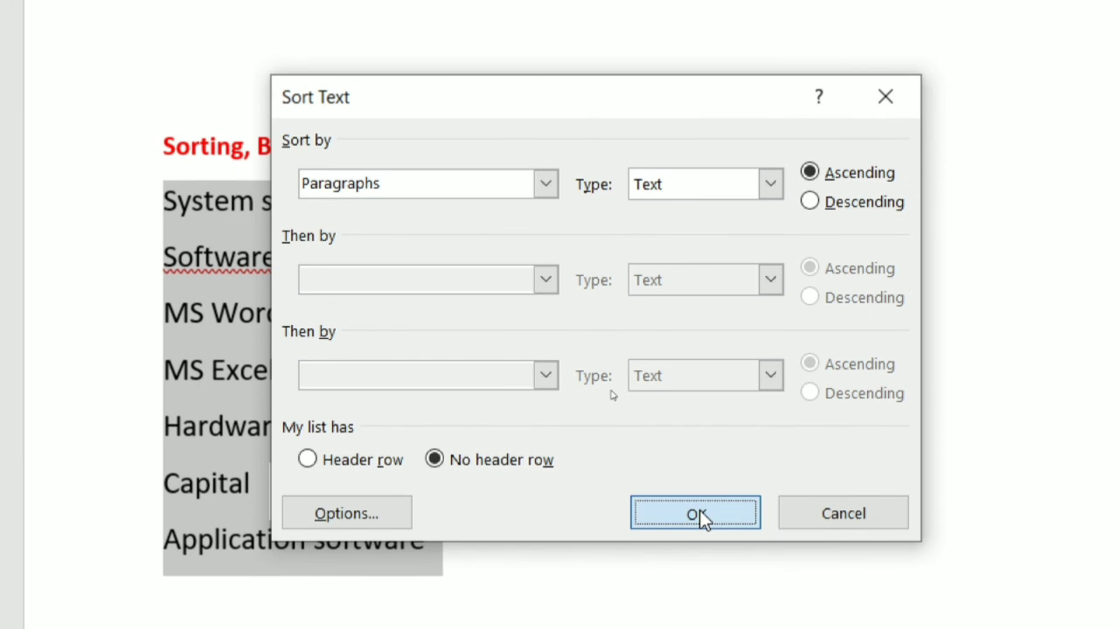